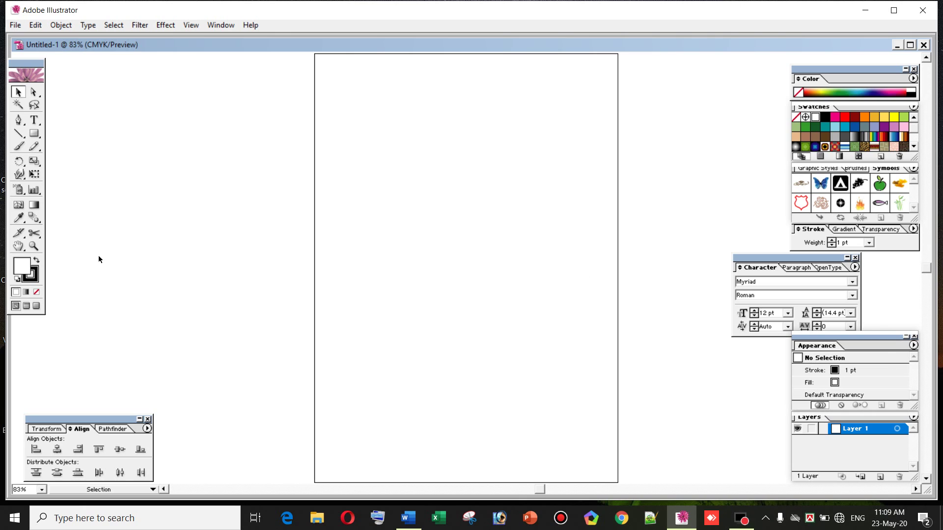
# Draw a closed, irregular oval-like polygon with eleven anchor points across the middle of the page using the Pen tool.
pyautogui.click(23, 119)
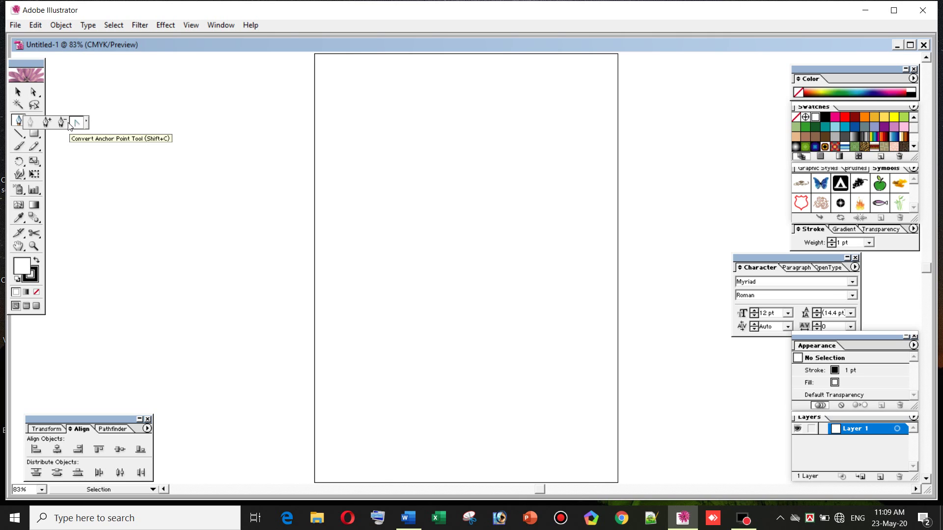
pyautogui.click(28, 122)
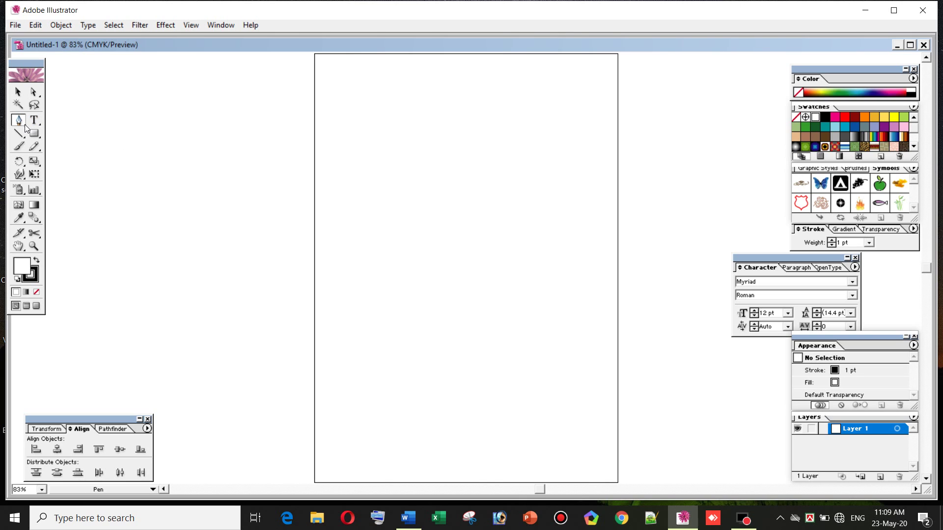
pyautogui.click(317, 271)
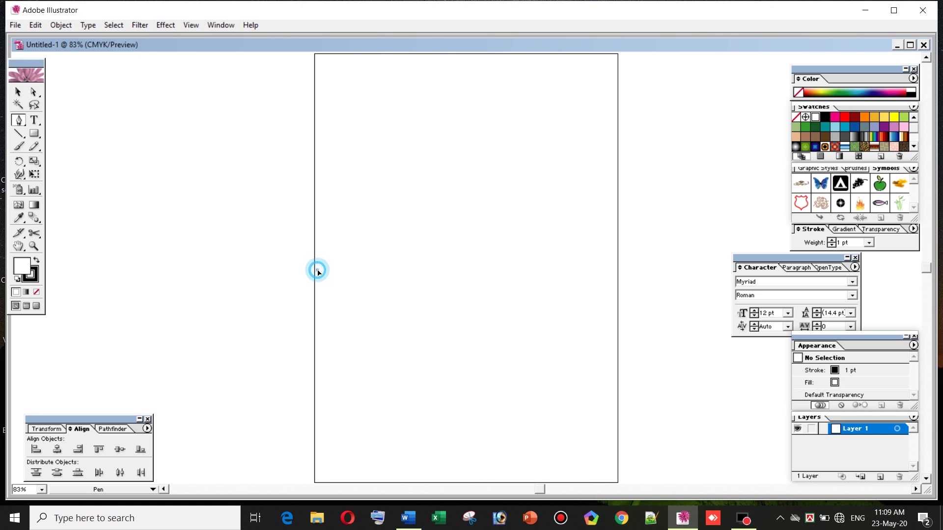
pyautogui.click(354, 237)
pyautogui.click(436, 202)
pyautogui.click(475, 196)
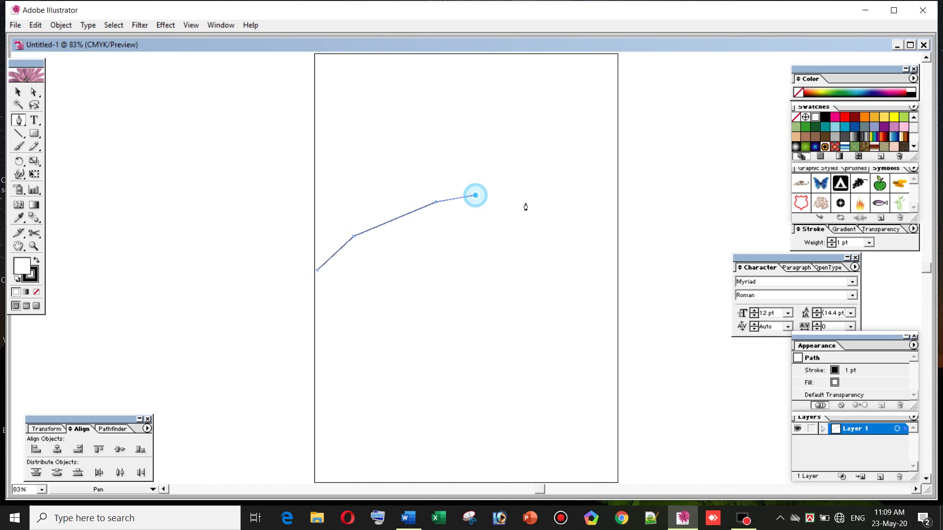
pyautogui.click(550, 205)
pyautogui.click(597, 240)
pyautogui.click(594, 285)
pyautogui.click(520, 332)
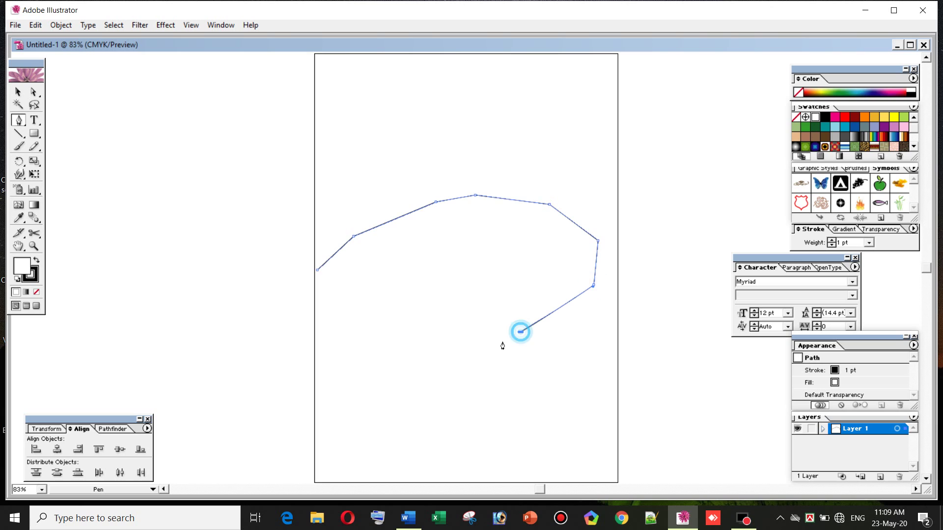
pyautogui.click(456, 357)
pyautogui.click(363, 313)
pyautogui.click(337, 283)
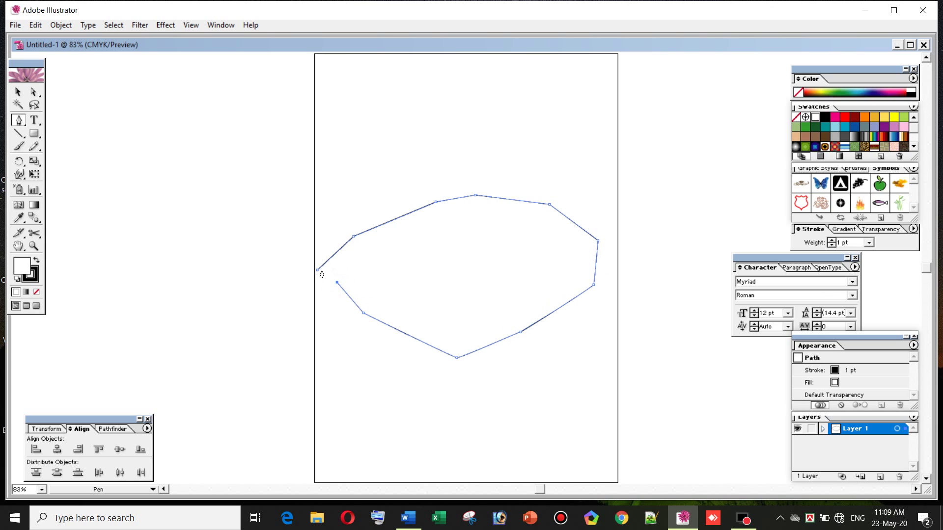
pyautogui.click(317, 270)
# Fill the polygon with the crimson colour E21B54.
pyautogui.press('x')
pyautogui.doubleClick(26, 268)
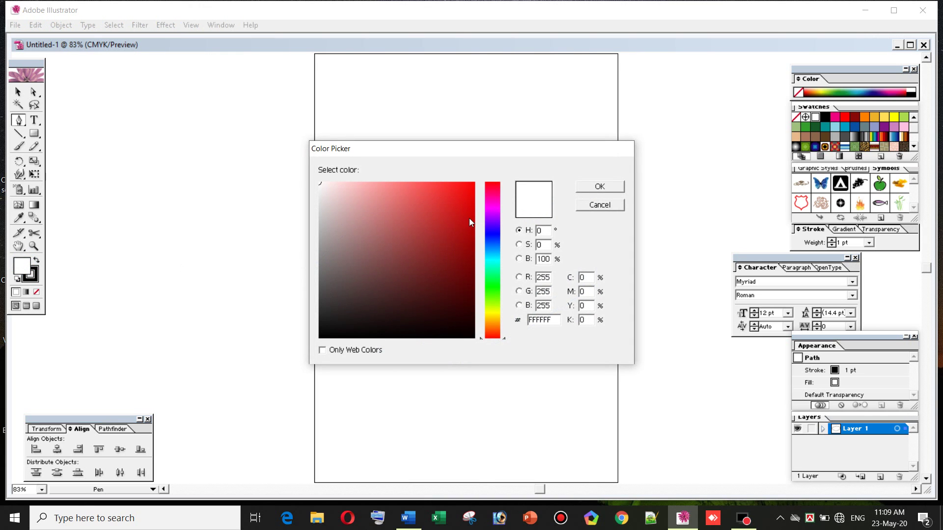
pyautogui.click(456, 200)
pyautogui.click(492, 191)
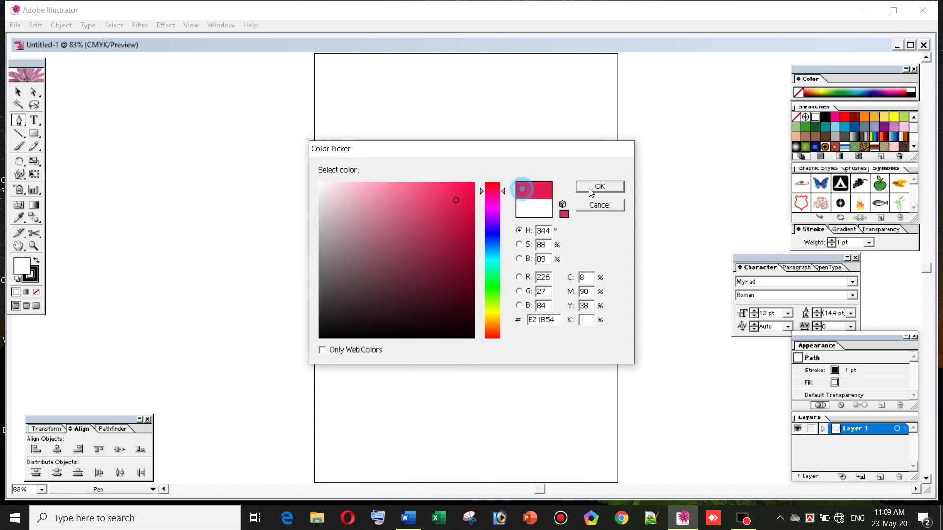
pyautogui.click(603, 188)
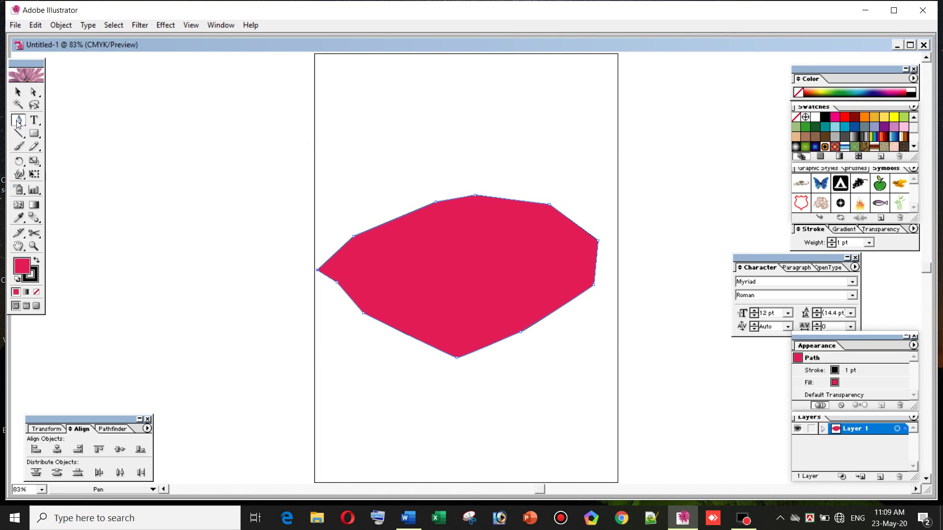
# Draw a closed four-sided shape above the crimson polygon with the Pen tool, starting at the page's left edge.
pyautogui.moveTo(18, 122)
pyautogui.mouseDown()
pyautogui.moveTo(47, 126)
pyautogui.moveTo(19, 122)
pyautogui.mouseUp()
pyautogui.click(314, 97)
pyautogui.click(506, 100)
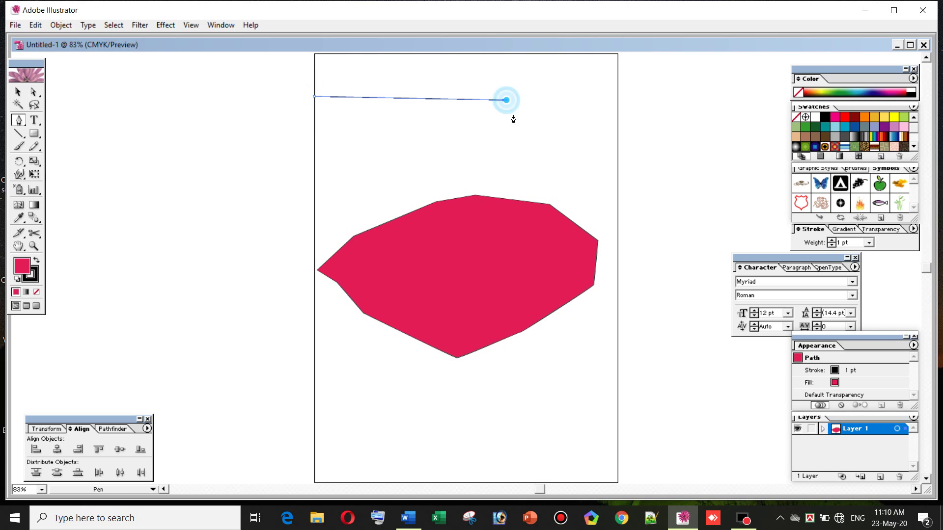
pyautogui.click(510, 167)
pyautogui.keyDown('ctrl'); pyautogui.click(334, 177); pyautogui.keyUp('ctrl')
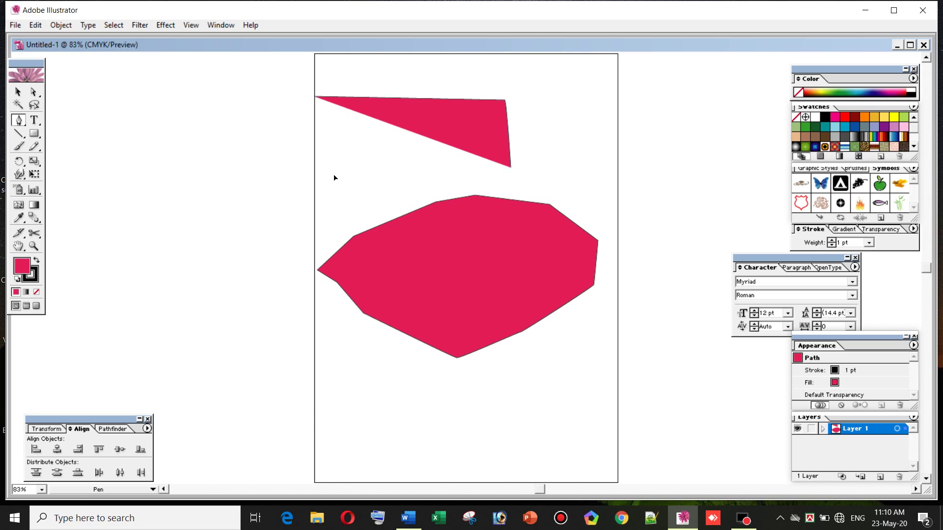
pyautogui.click(333, 175)
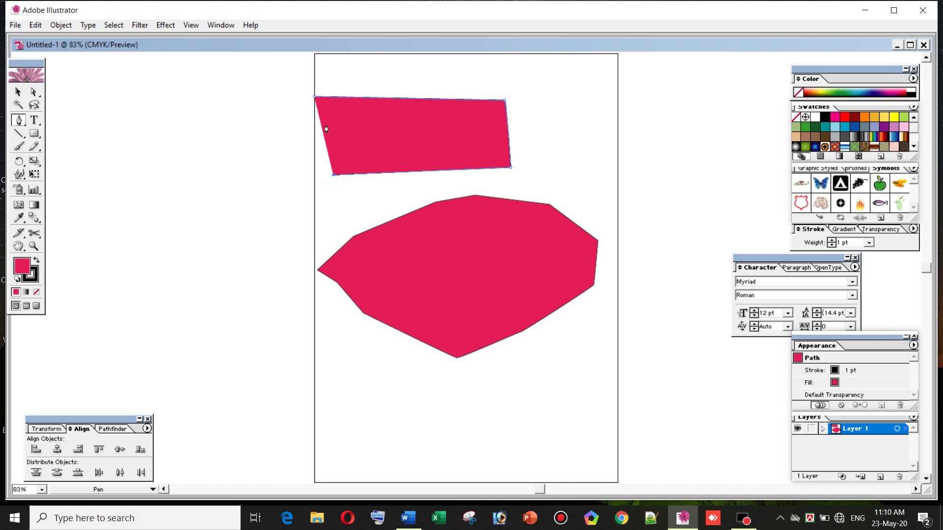
pyautogui.click(315, 97)
# Give the four-sided shape a near-white FFFDFE fill and a 4 pt stroke weight.
pyautogui.doubleClick(26, 268)
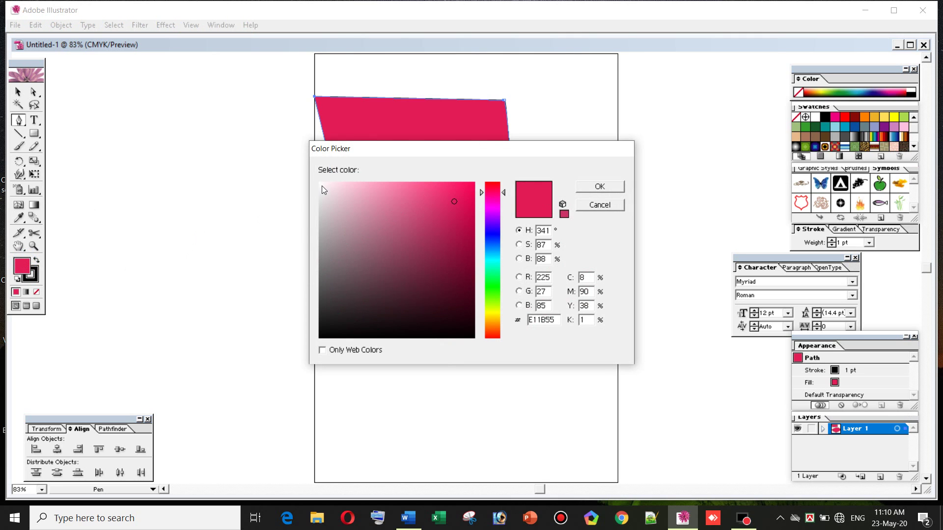
pyautogui.moveTo(326, 185); pyautogui.dragTo(324, 183)
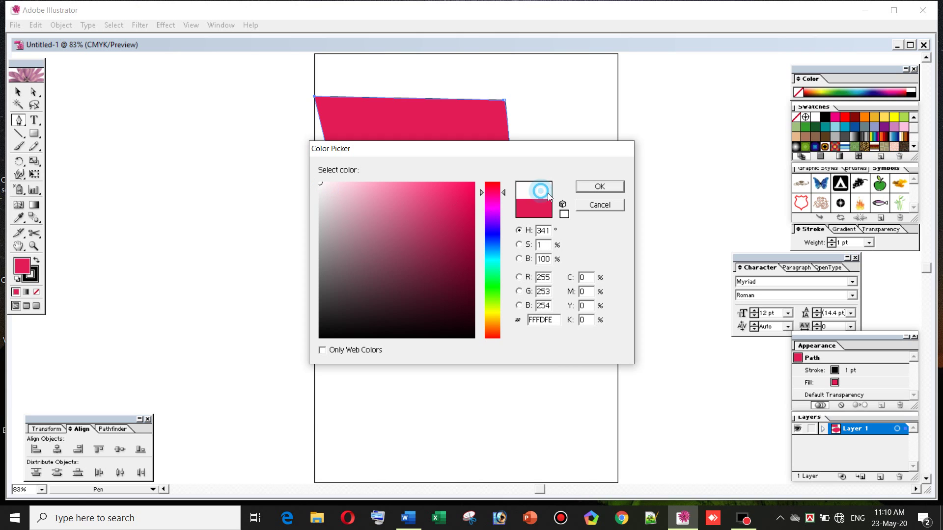
pyautogui.click(600, 187)
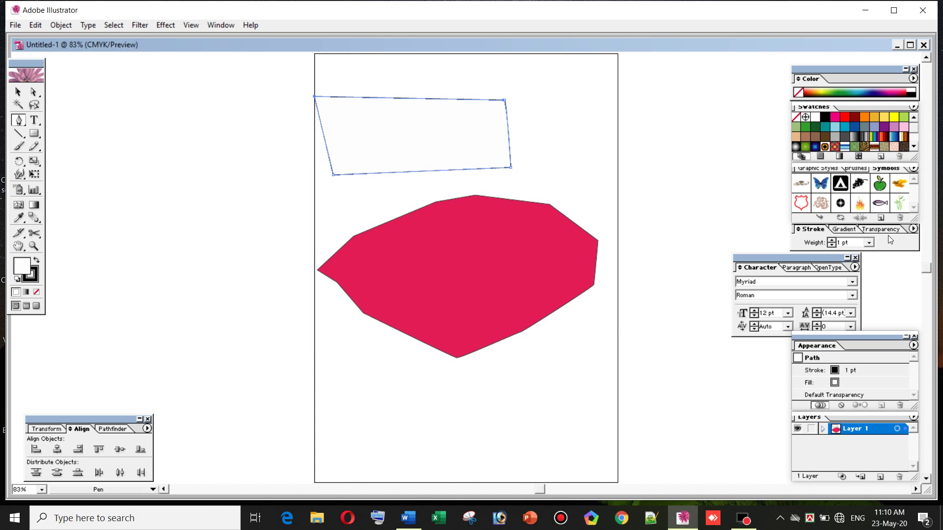
pyautogui.click(870, 243)
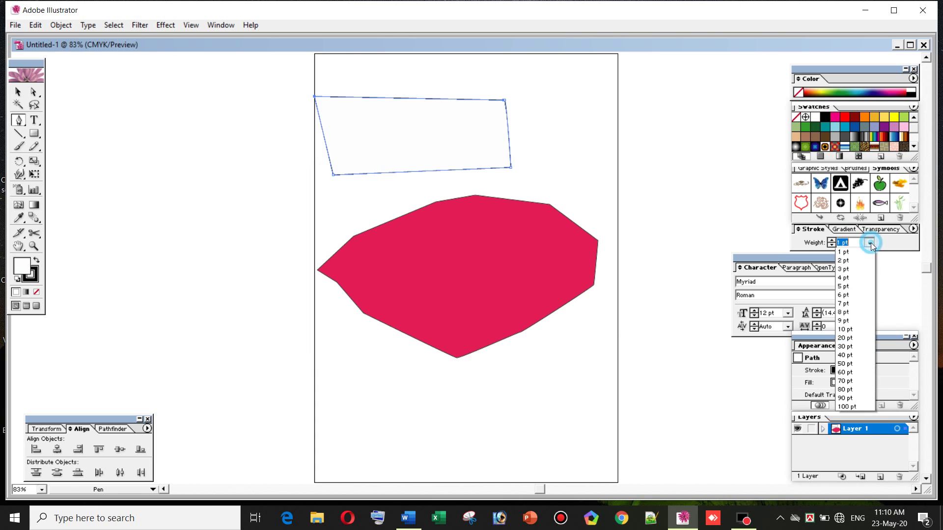
pyautogui.click(858, 306)
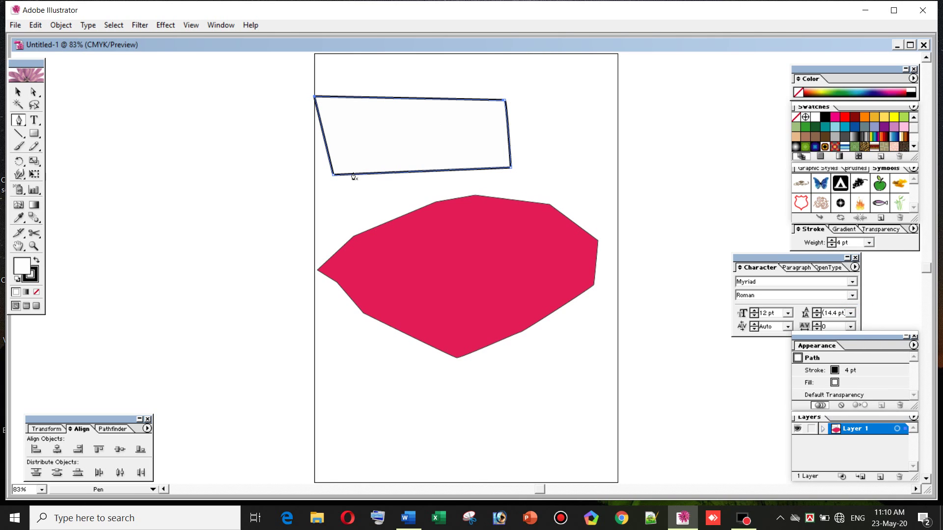
# Add three anchor points along the four-sided shape's top edge and one on each of its other three edges.
pyautogui.moveTo(22, 121); pyautogui.dragTo(48, 127)
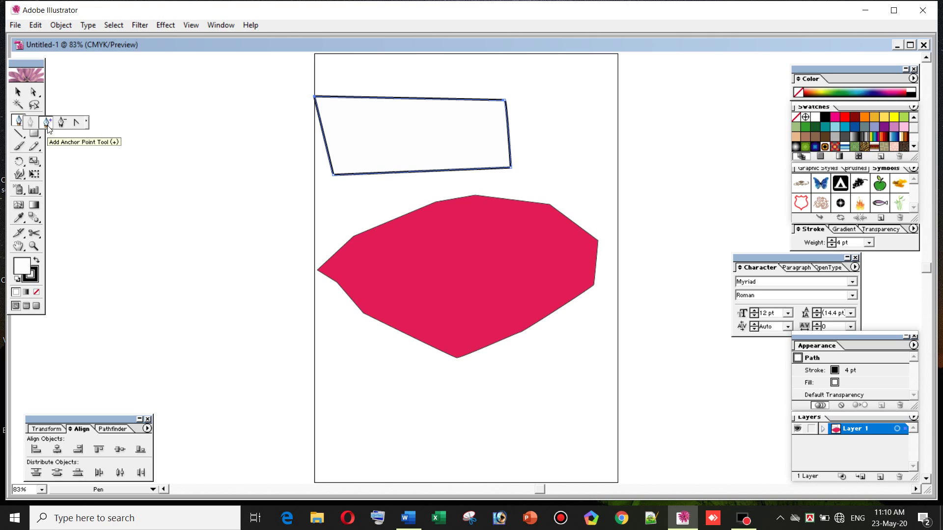
pyautogui.moveTo(47, 127); pyautogui.dragTo(48, 127)
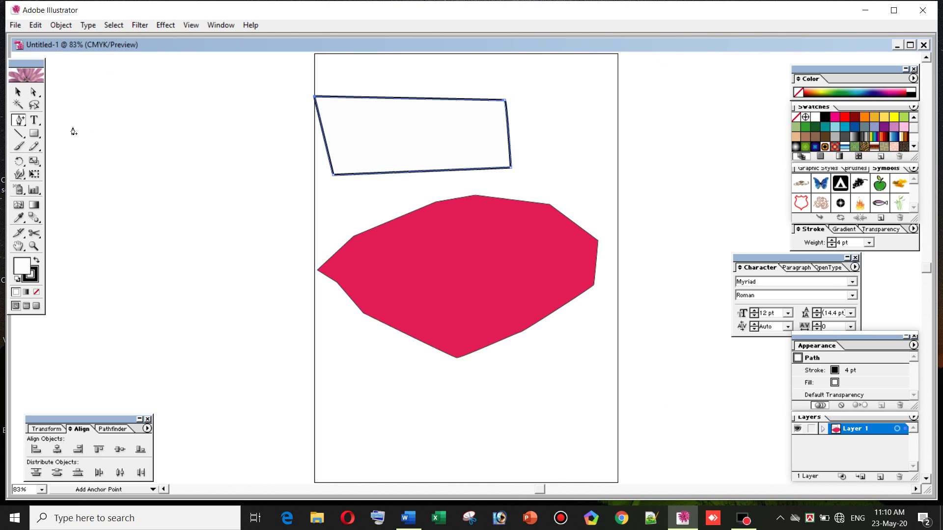
pyautogui.click(376, 98)
pyautogui.click(375, 97)
pyautogui.click(17, 92)
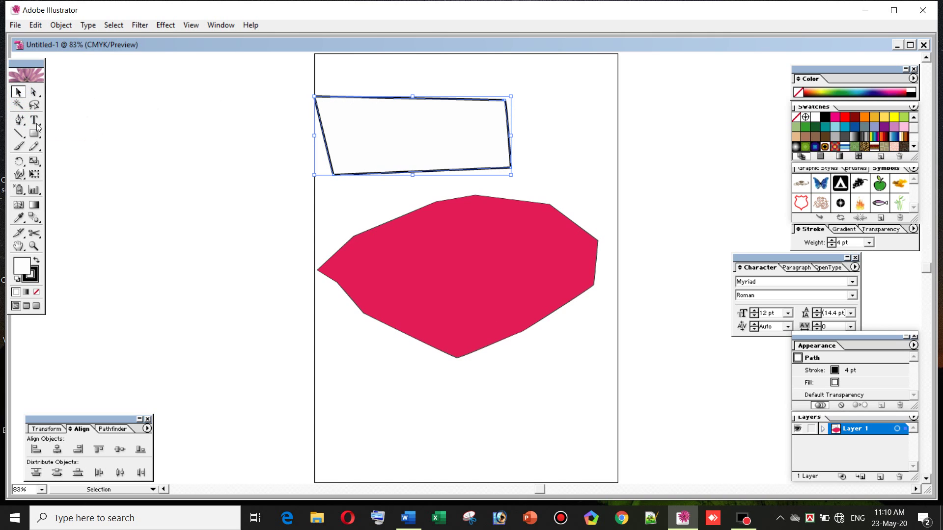
pyautogui.click(20, 119)
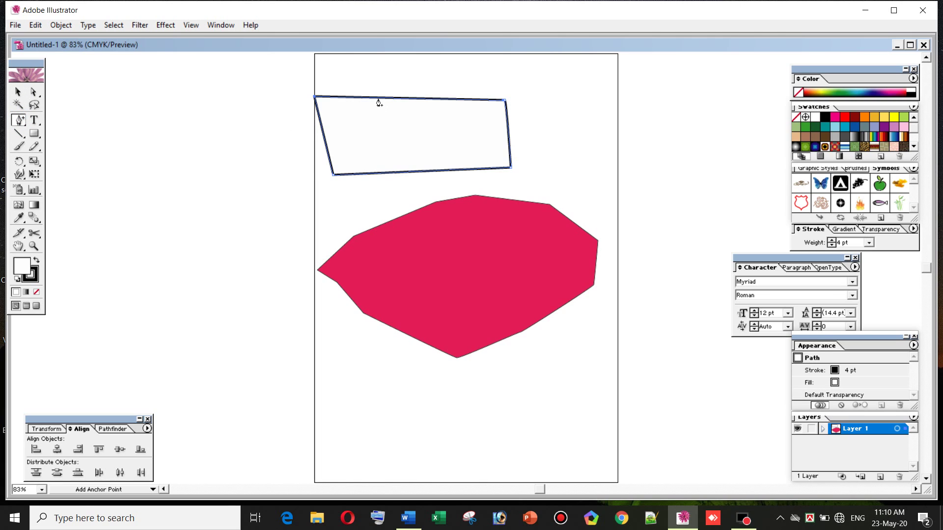
pyautogui.click(378, 98)
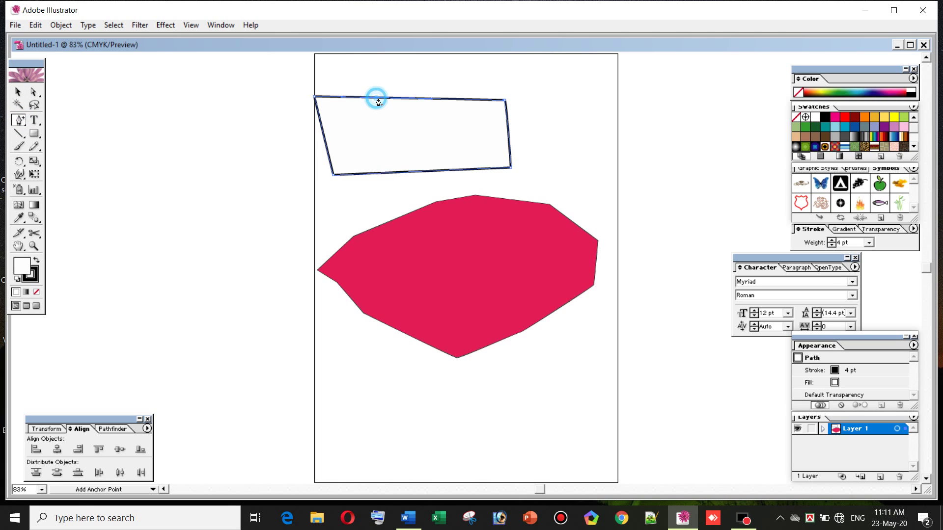
pyautogui.click(431, 99)
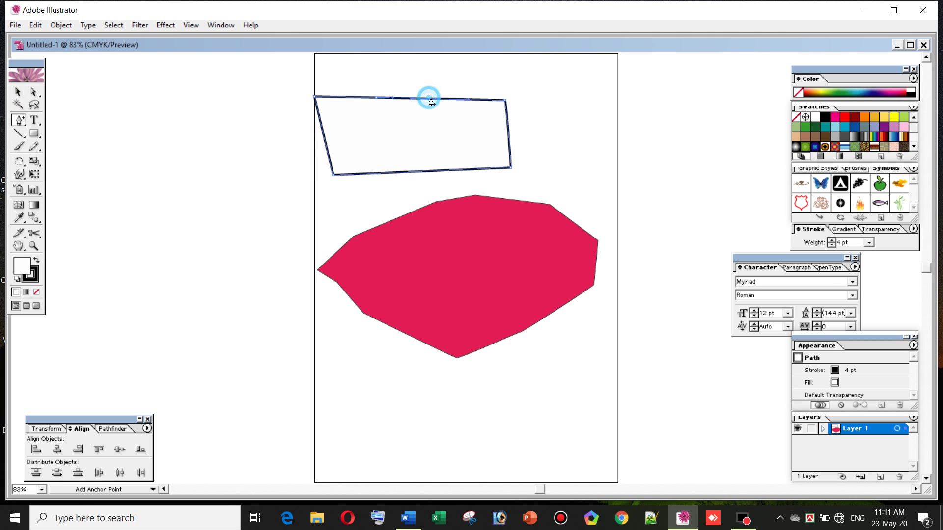
pyautogui.click(480, 100)
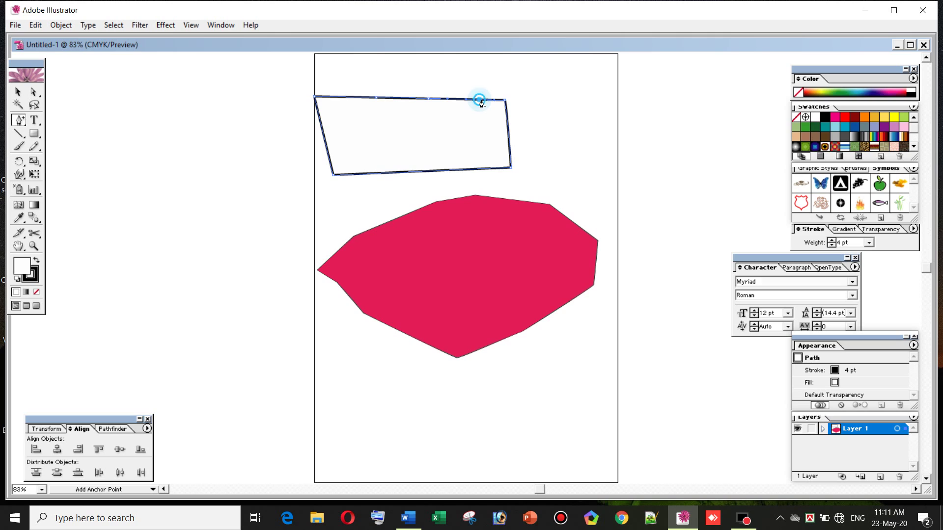
pyautogui.click(509, 142)
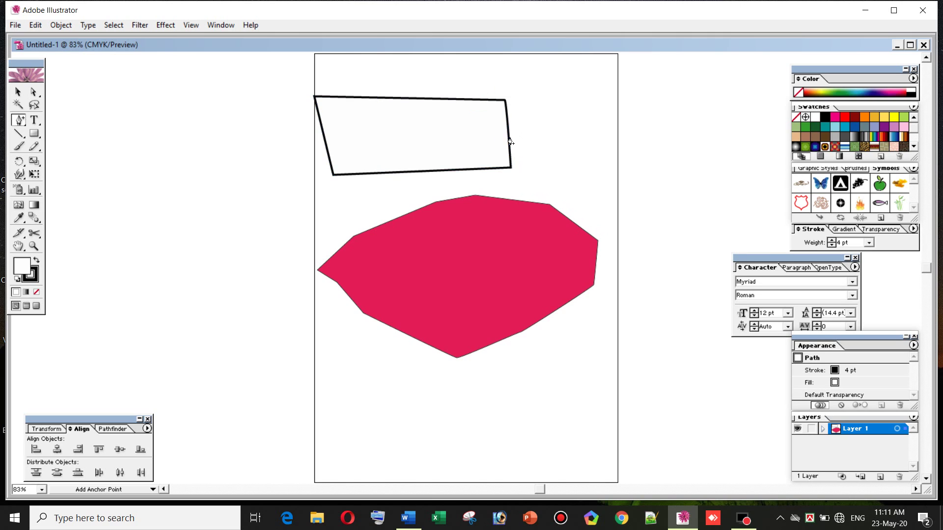
pyautogui.click(325, 140)
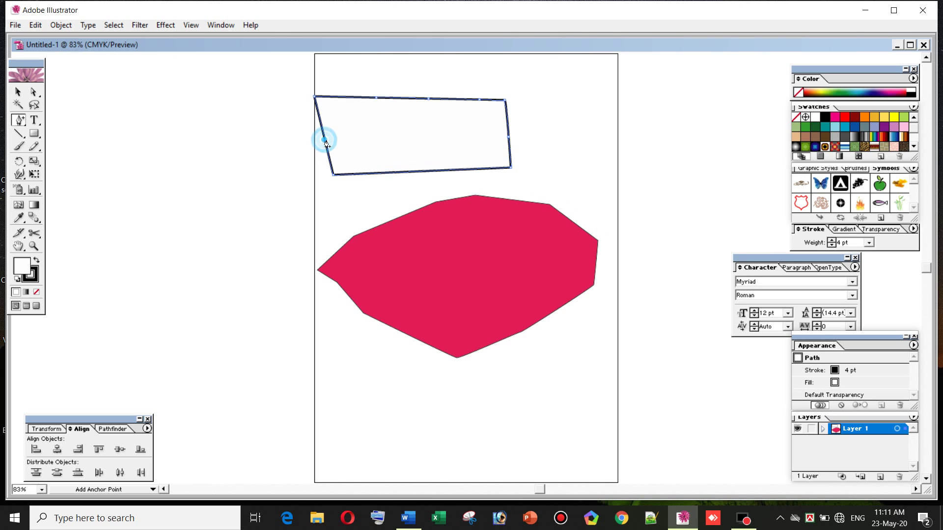
pyautogui.click(413, 172)
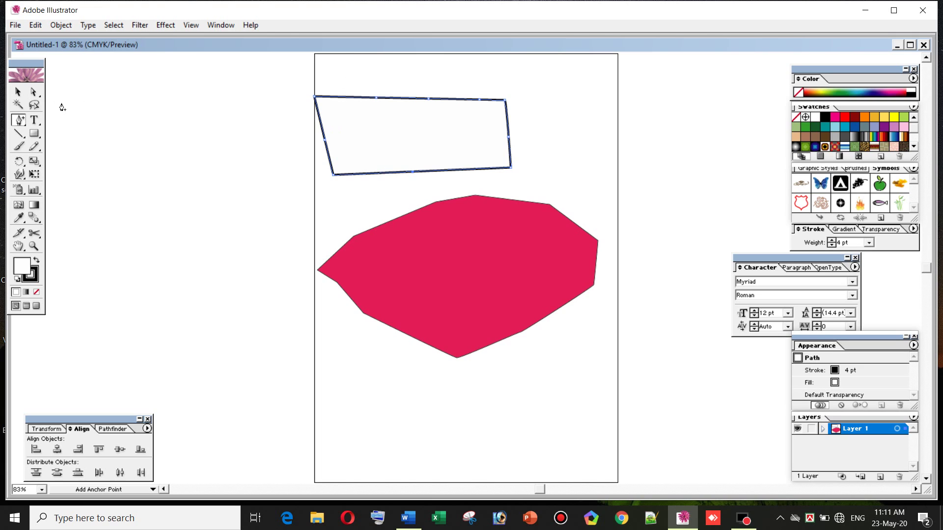
# Delete the leftmost added anchor point on the four-sided shape's top edge with the Delete Anchor Point tool.
pyautogui.click(18, 121)
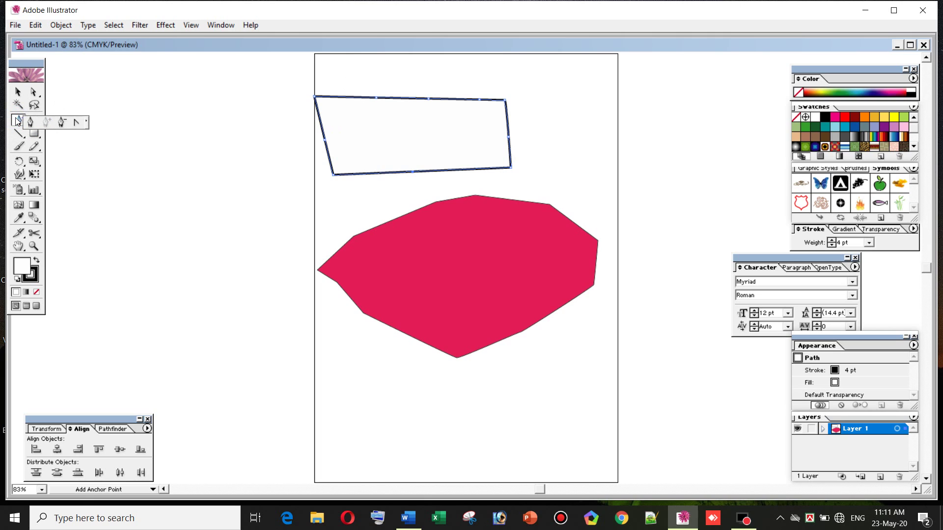
pyautogui.click(63, 124)
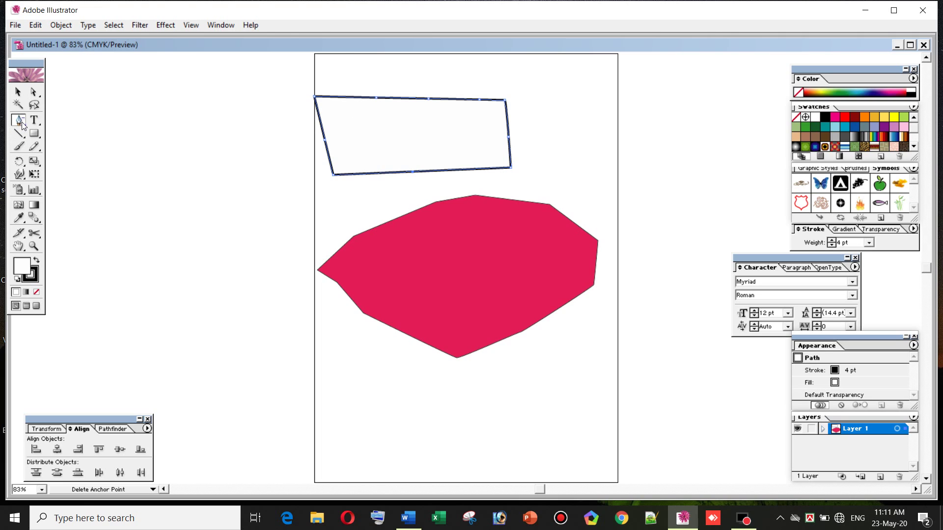
pyautogui.click(377, 99)
# Try to delete the leftmost remaining point on the four-sided shape's top edge with the Delete Anchor Point tool.
pyautogui.click(415, 103)
pyautogui.click(472, 293)
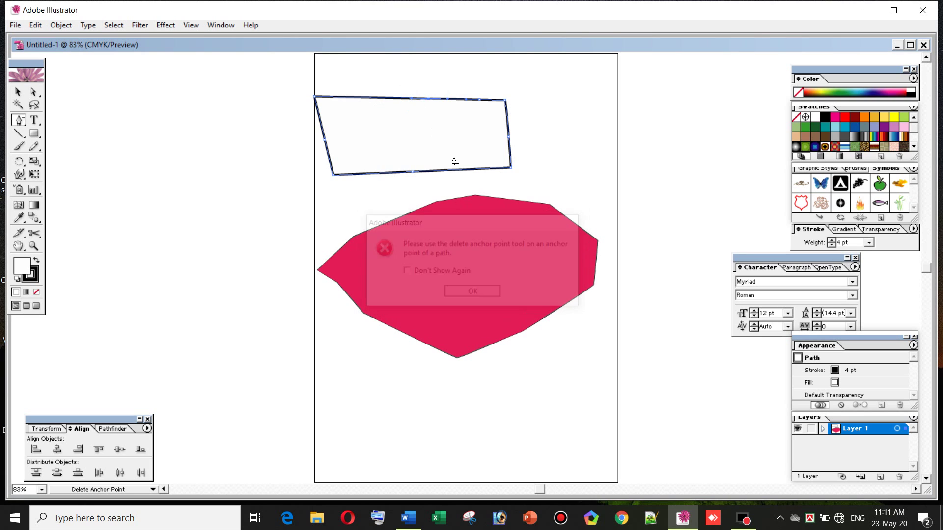
pyautogui.click(412, 100)
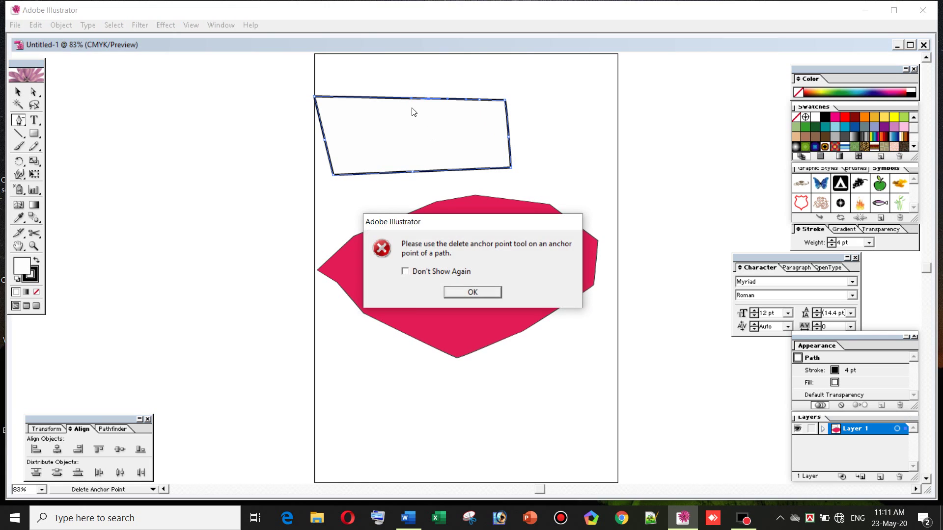
pyautogui.click(460, 294)
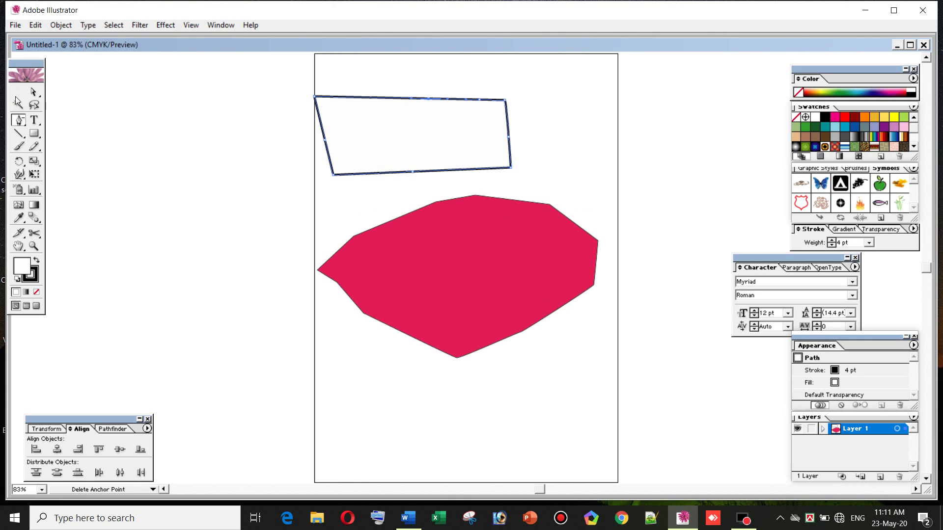
pyautogui.click(17, 92)
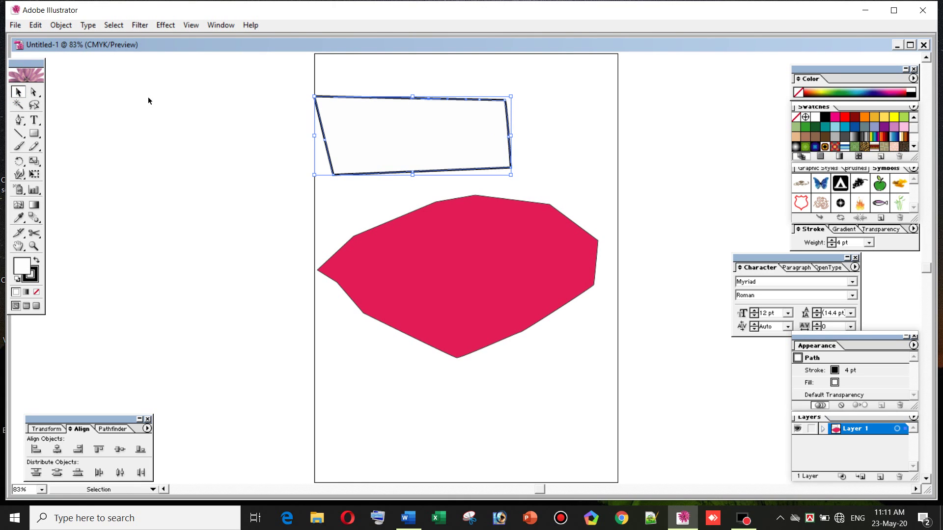
pyautogui.click(19, 121)
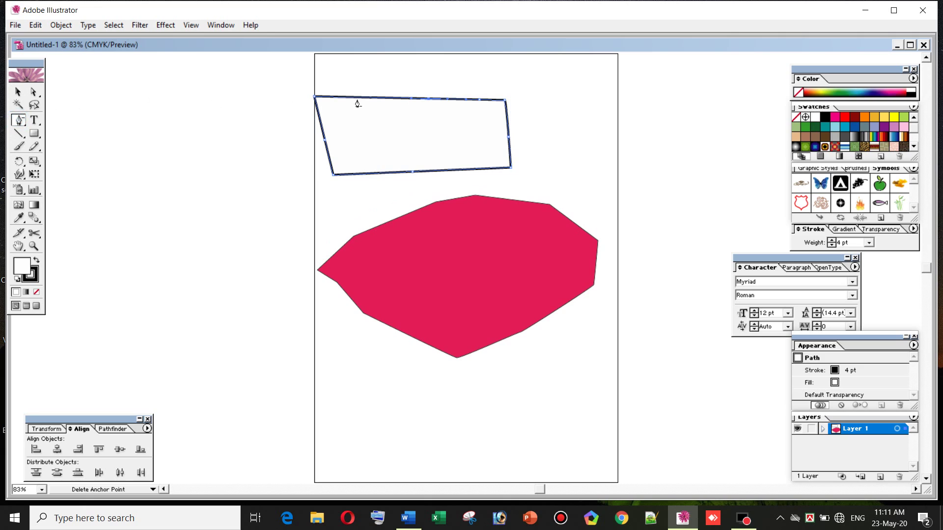
pyautogui.click(414, 102)
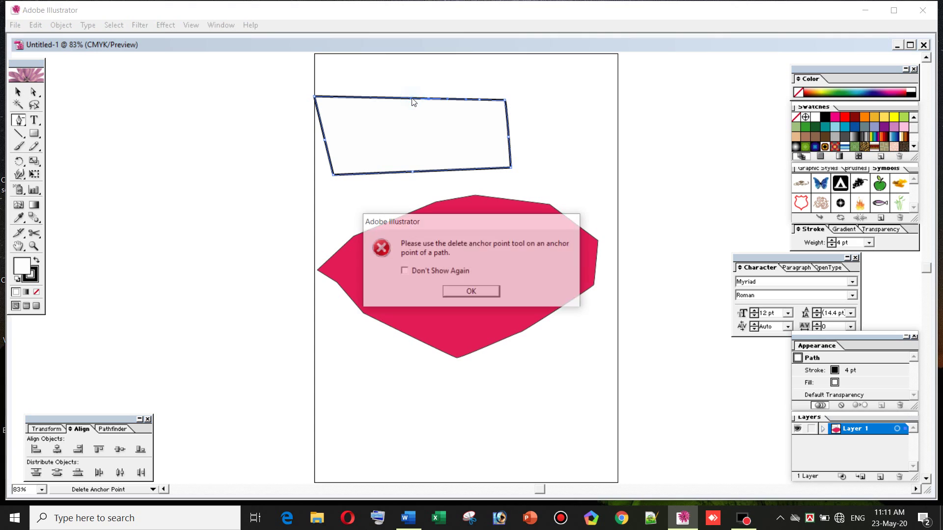
pyautogui.click(468, 294)
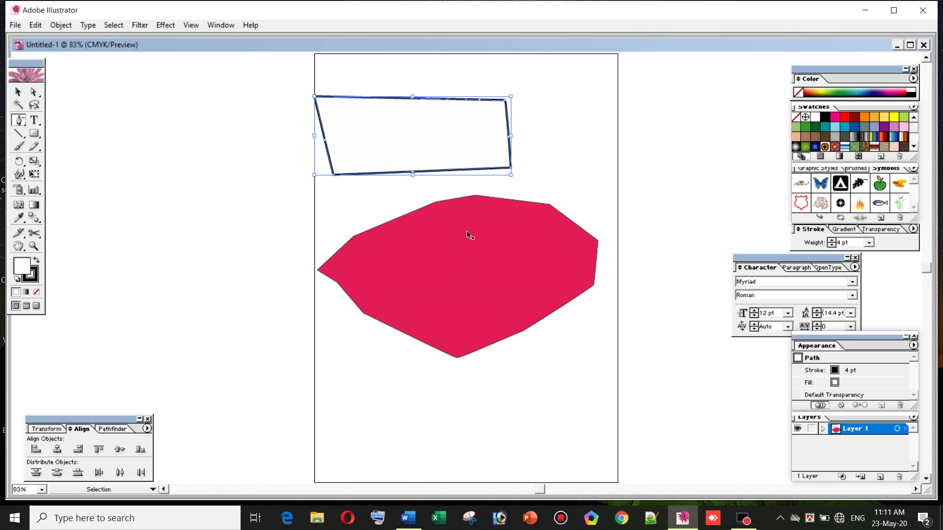
# Try to delete two neighbouring points near the middle of the four-sided shape's top edge with the Delete Anchor Point tool.
pyautogui.hotkey('ctrl', '+')
pyautogui.hotkey('ctrl', '+')
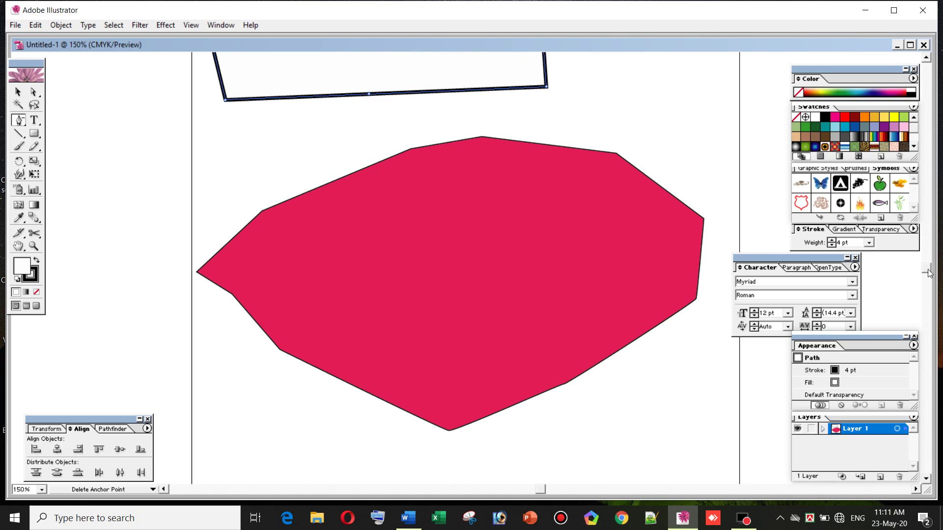
pyautogui.moveTo(928, 266)
pyautogui.mouseDown()
pyautogui.moveTo(929, 249)
pyautogui.moveTo(928, 261)
pyautogui.mouseUp()
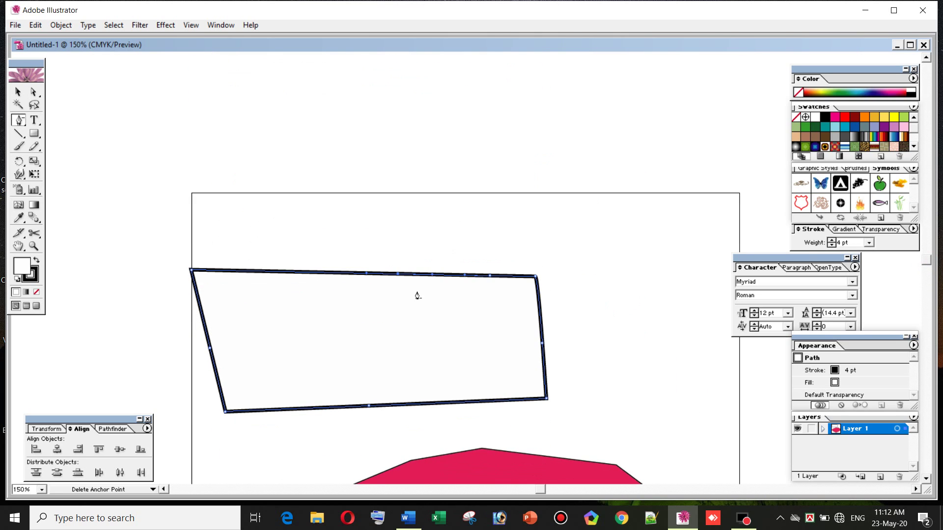
pyautogui.click(368, 273)
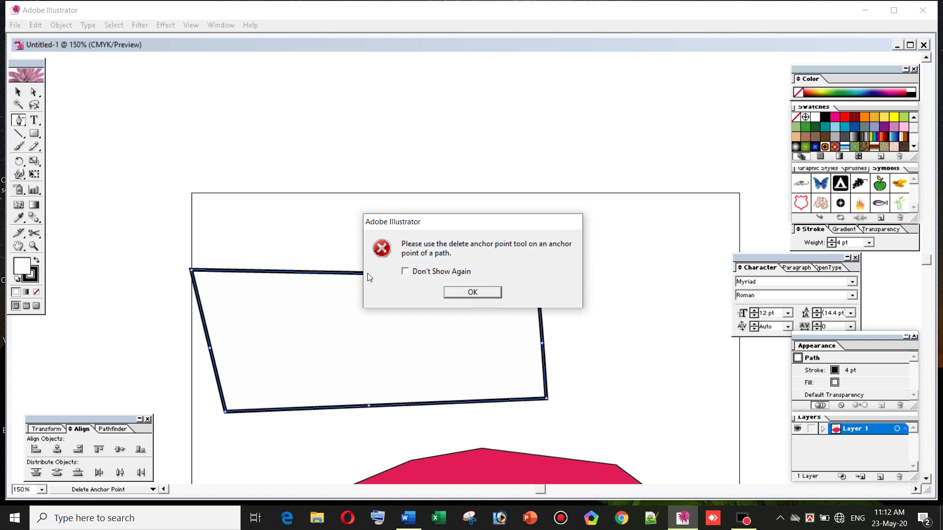
pyautogui.click(473, 292)
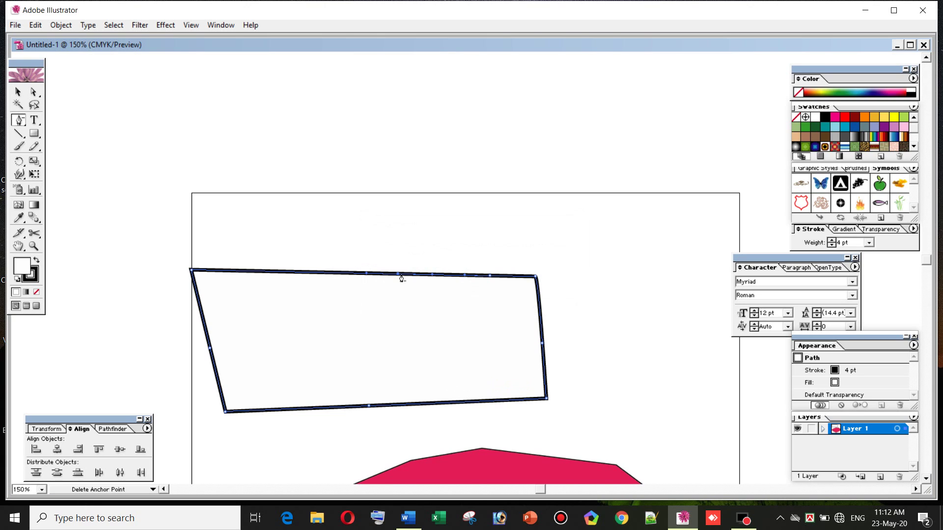
pyautogui.click(400, 274)
pyautogui.click(451, 292)
# Try to delete the middle point of the shape's top edge and the anchor point on its left edge.
pyautogui.click(33, 92)
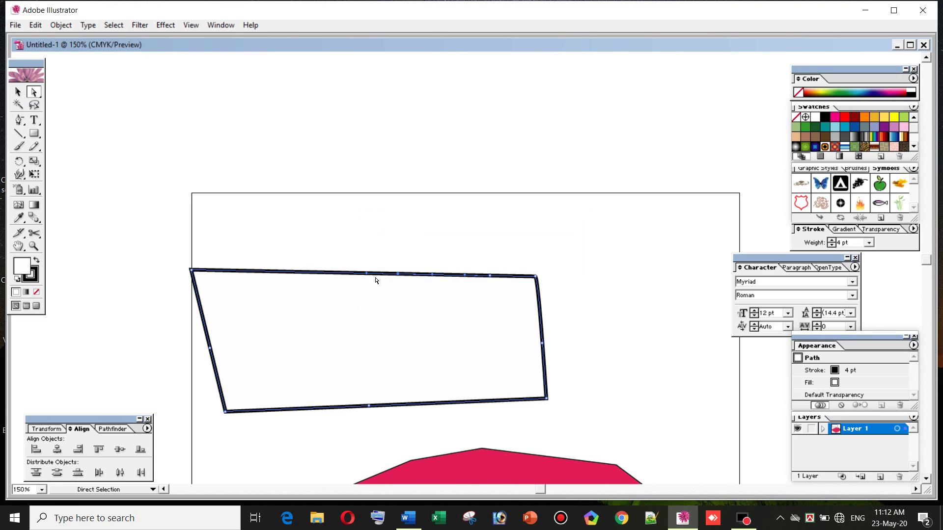
pyautogui.click(20, 119)
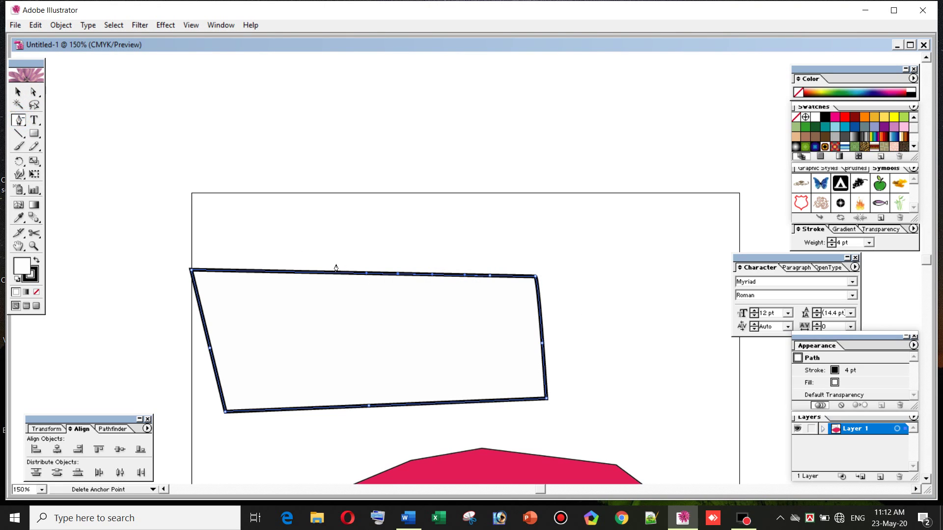
pyautogui.click(370, 276)
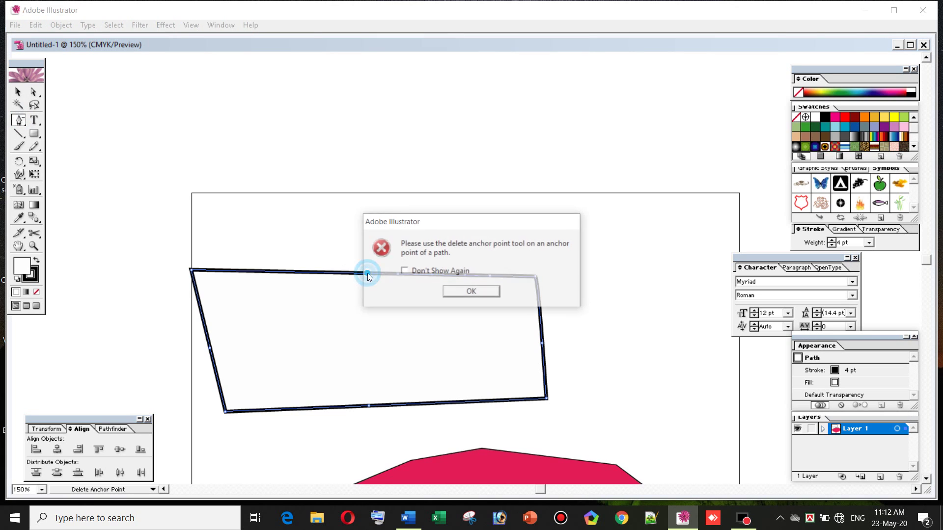
pyautogui.click(466, 293)
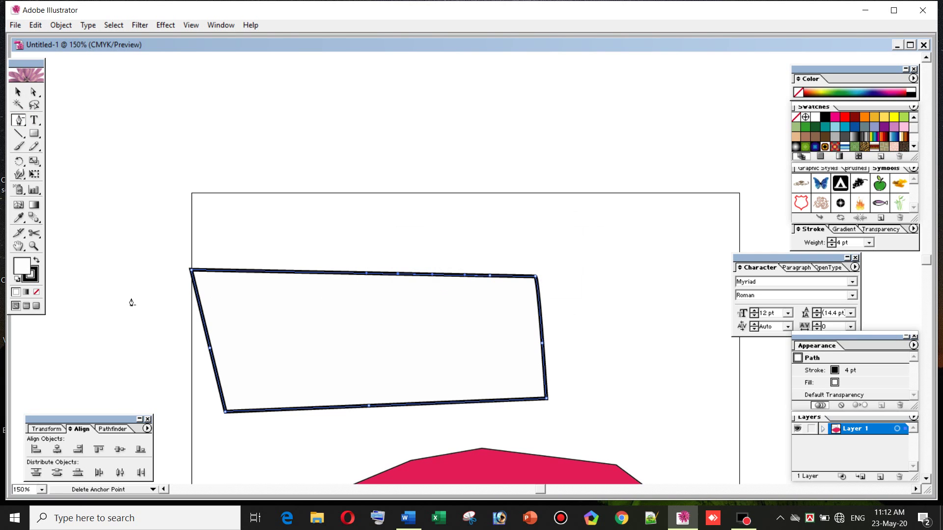
pyautogui.click(211, 349)
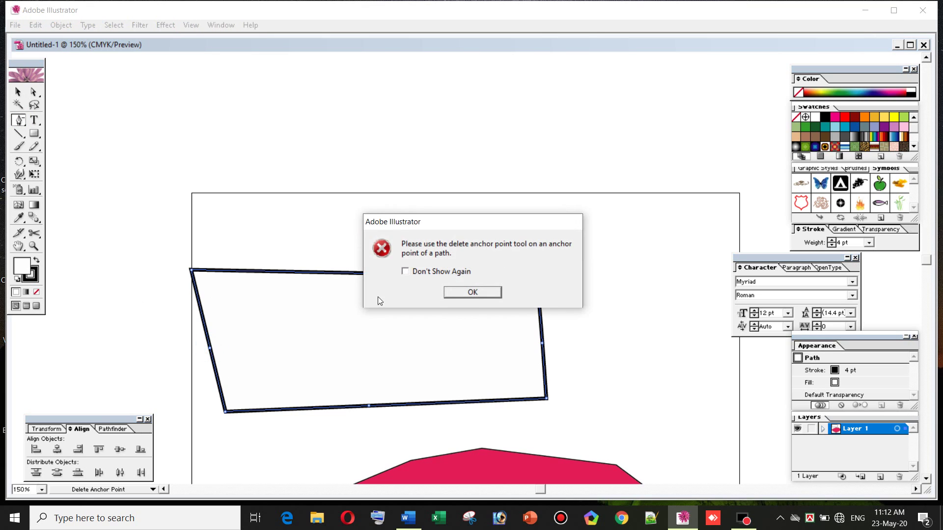
pyautogui.click(483, 292)
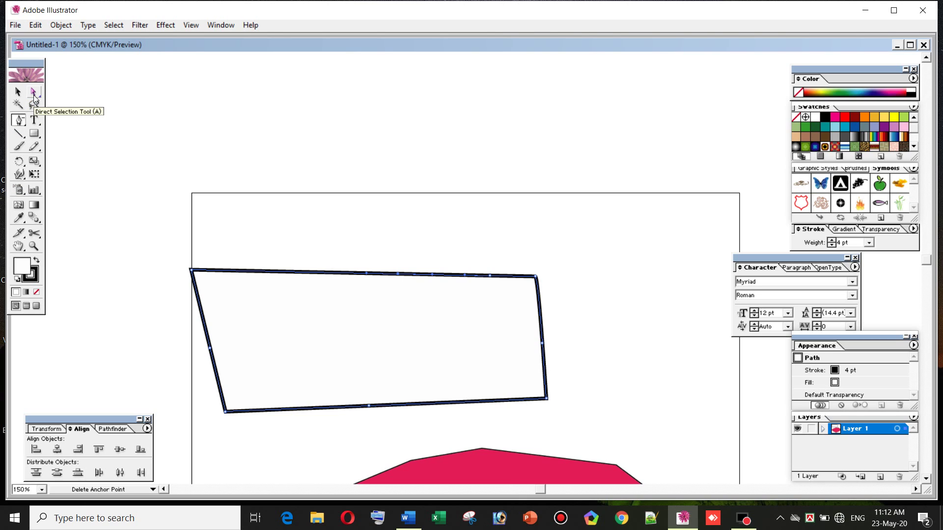
# Curve the shape's top edge by pulling its middle direction handle down-left and moving the right added anchor point down with the Direct Selection tool.
pyautogui.click(34, 94)
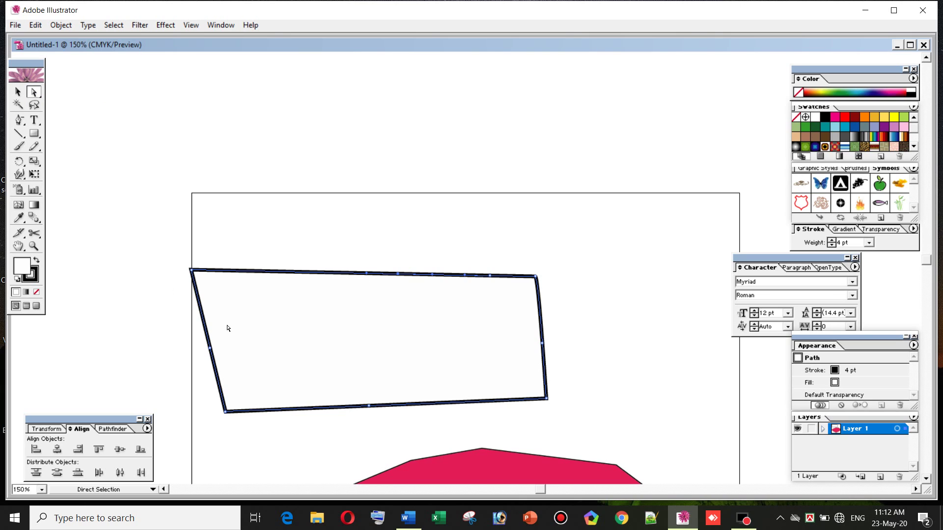
pyautogui.click(18, 92)
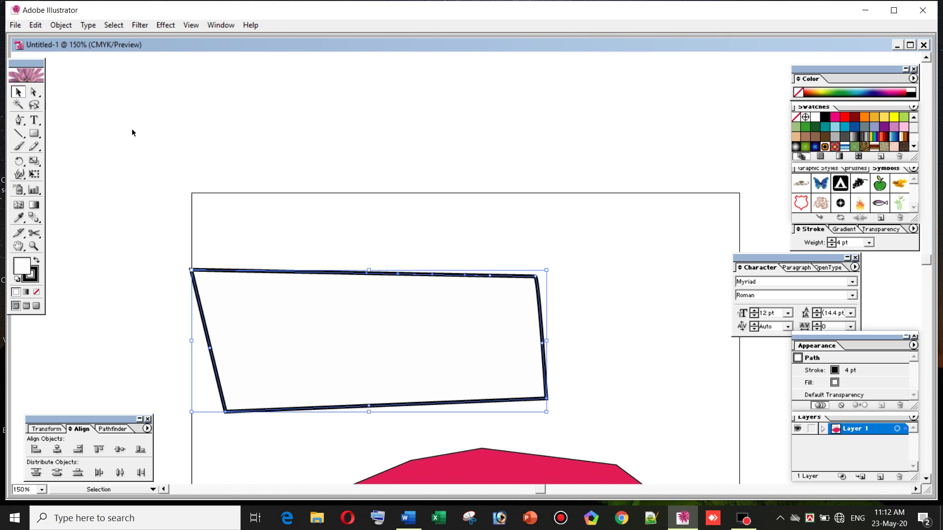
pyautogui.click(34, 92)
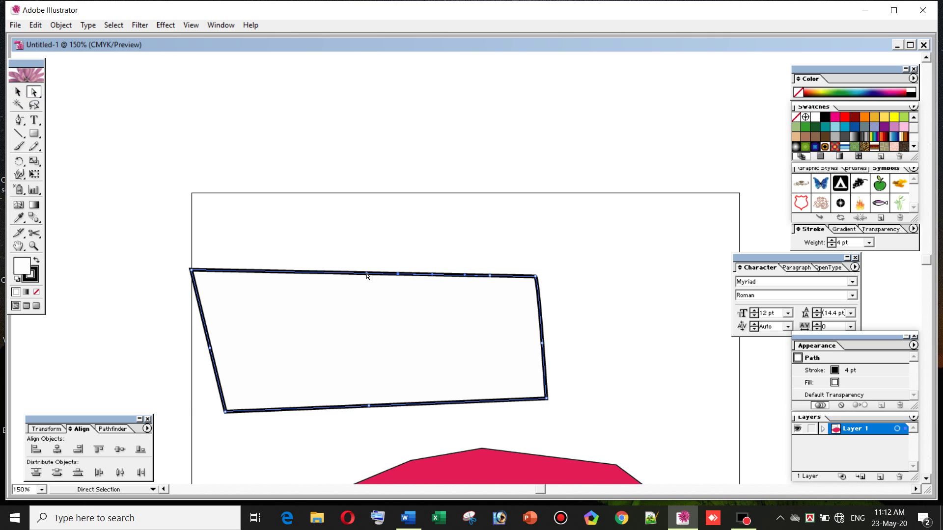
pyautogui.moveTo(367, 275)
pyautogui.mouseDown()
pyautogui.moveTo(364, 297)
pyautogui.moveTo(301, 340)
pyautogui.mouseUp()
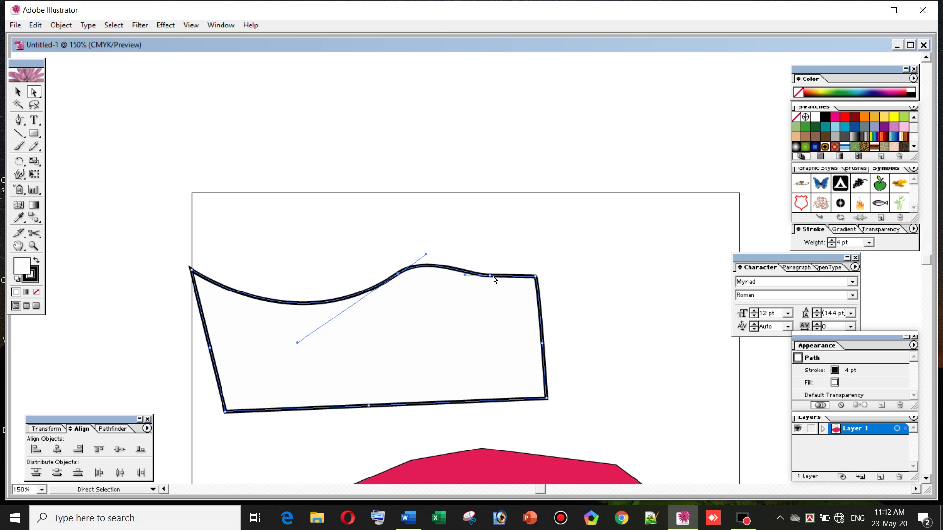
pyautogui.moveTo(490, 277); pyautogui.dragTo(460, 341)
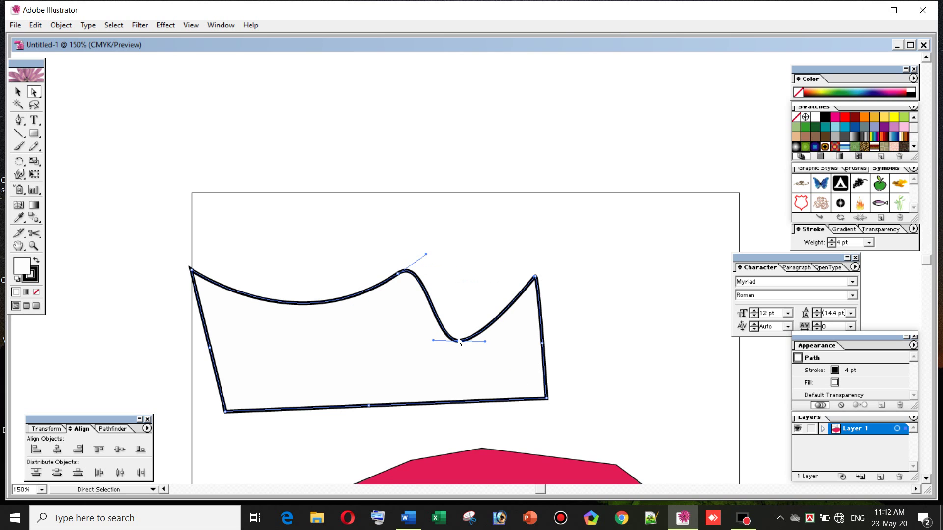
# Fill the shape with the magenta colour D80FE8.
pyautogui.doubleClick(22, 266)
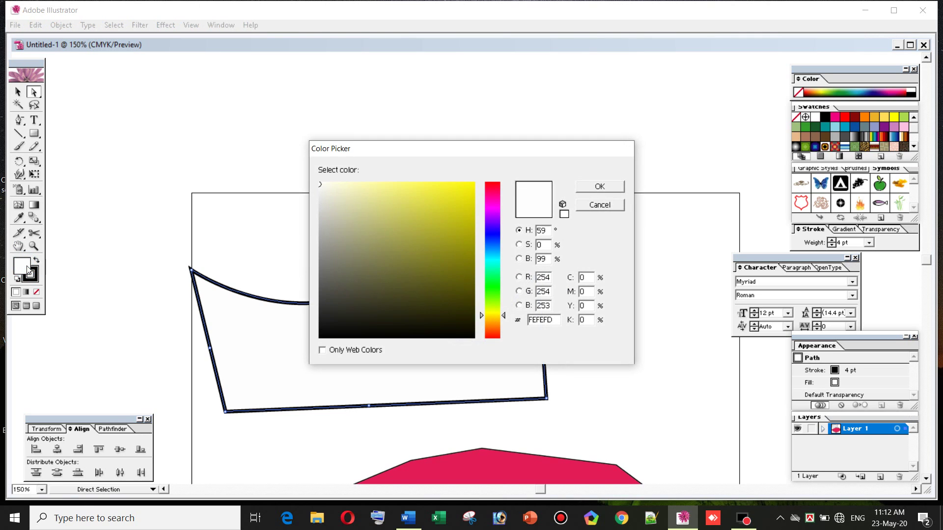
pyautogui.click(492, 211)
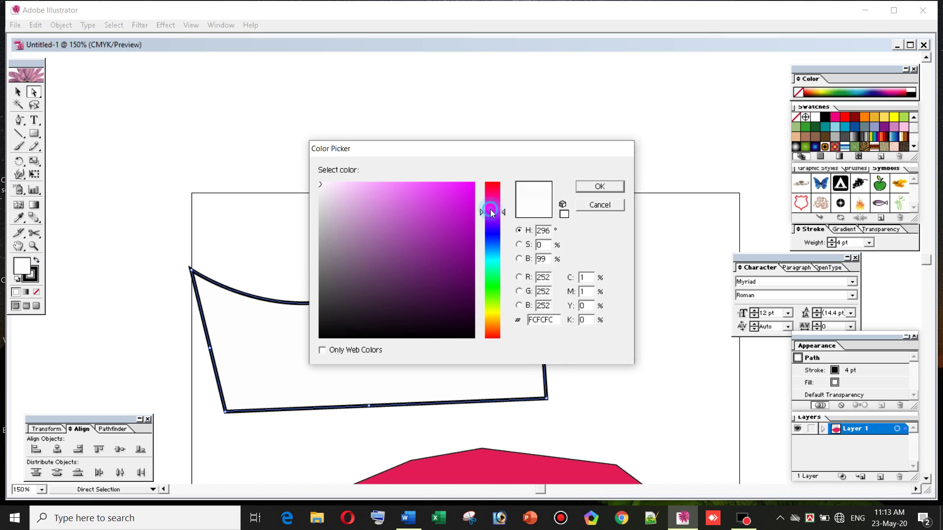
pyautogui.click(466, 195)
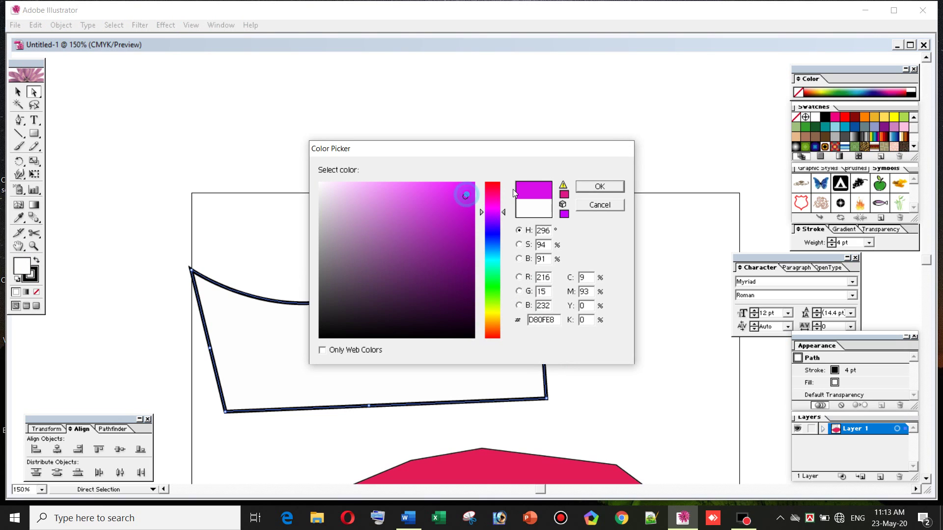
pyautogui.click(596, 185)
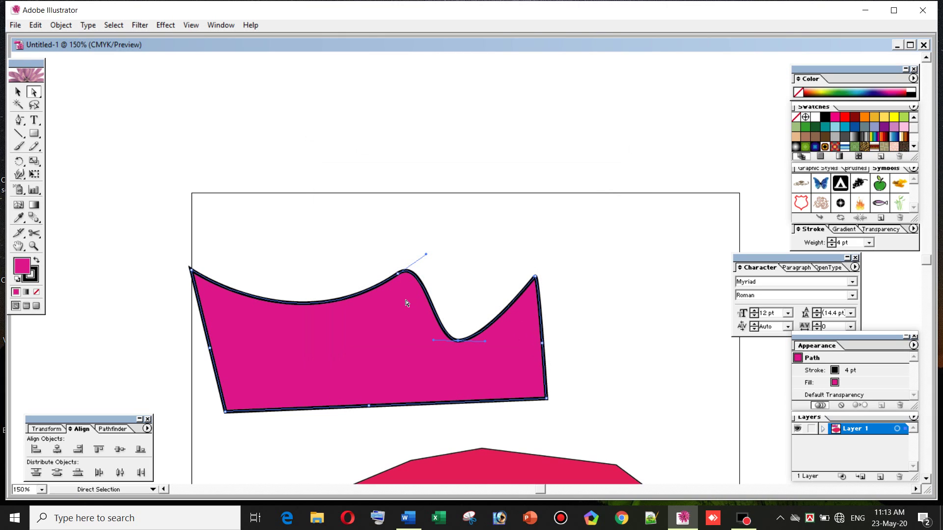
# Delete the two remaining added anchor points from the shape's top edge with the Delete Anchor Point tool.
pyautogui.click(22, 121)
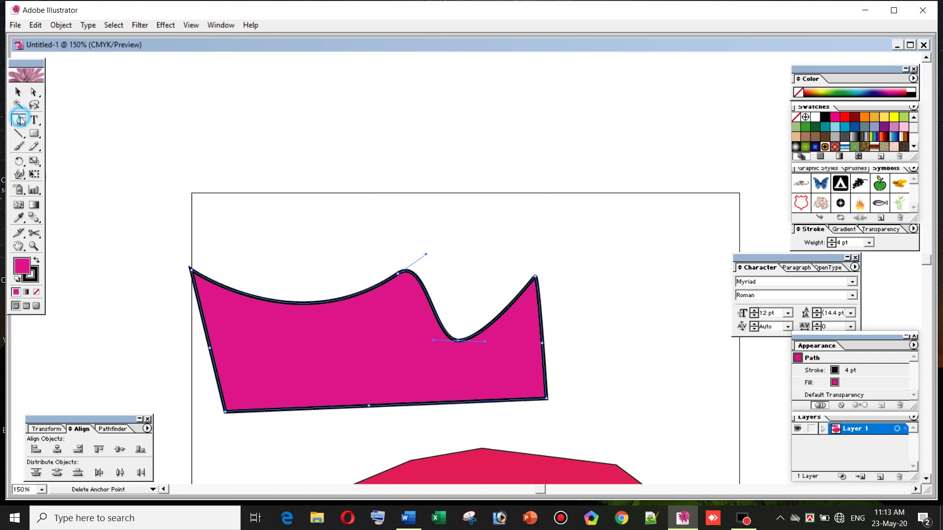
pyautogui.click(400, 277)
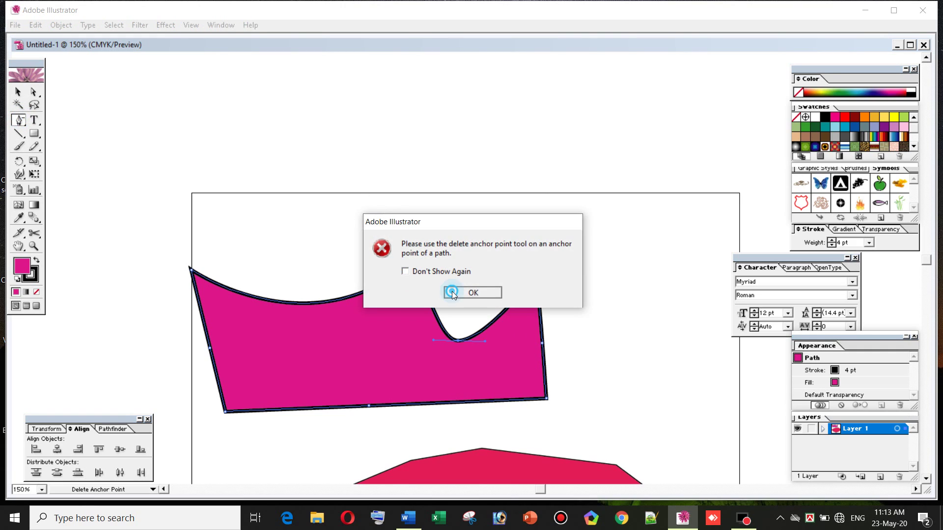
pyautogui.click(466, 292)
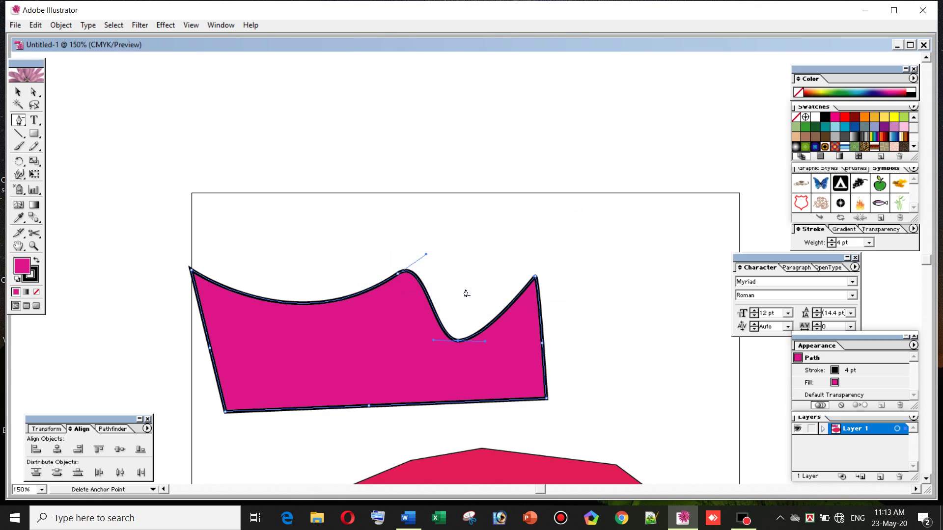
pyautogui.click(460, 342)
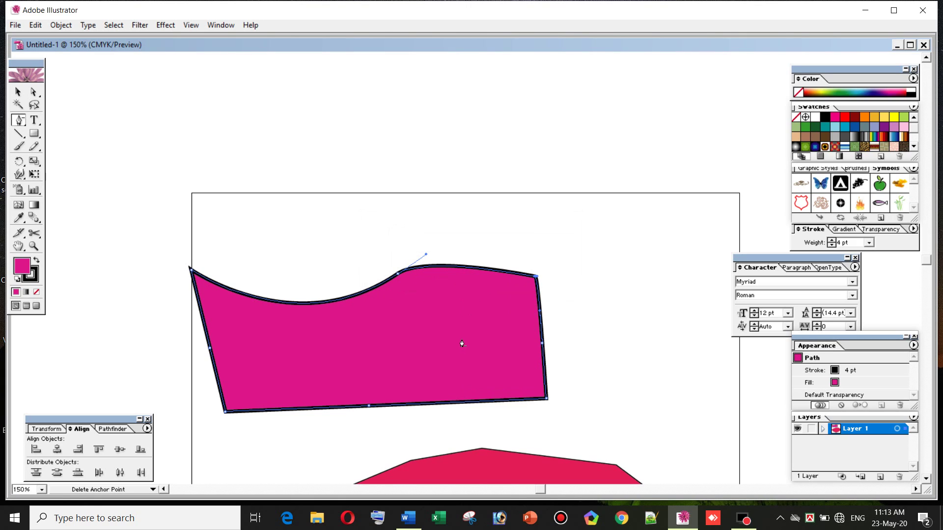
pyautogui.click(400, 276)
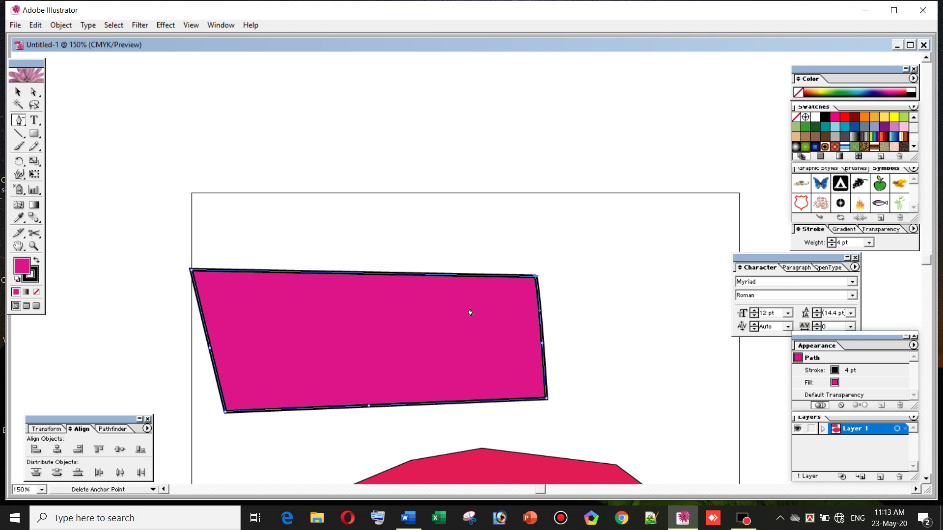
# Curve the shape's left edge by pulling direction handles up-right from its middle anchor point with the Convert Anchor Point tool.
pyautogui.click(22, 119)
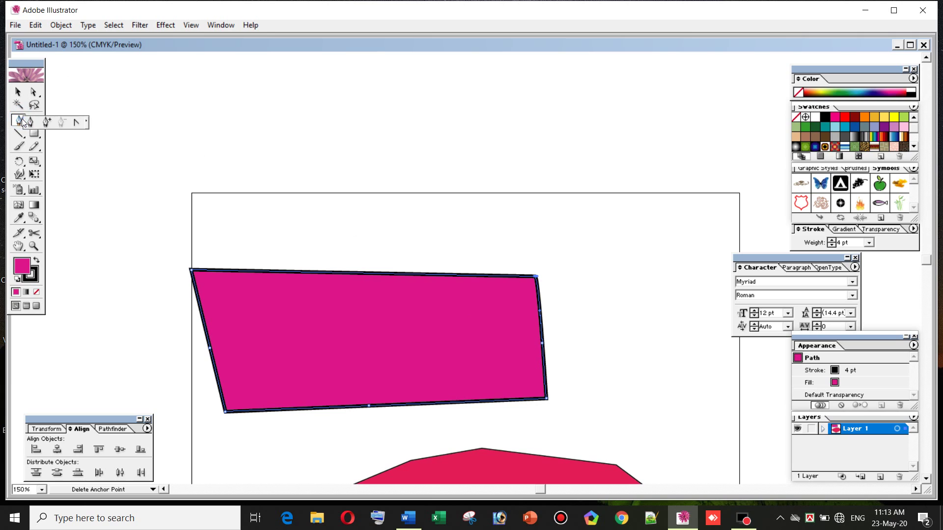
pyautogui.click(74, 124)
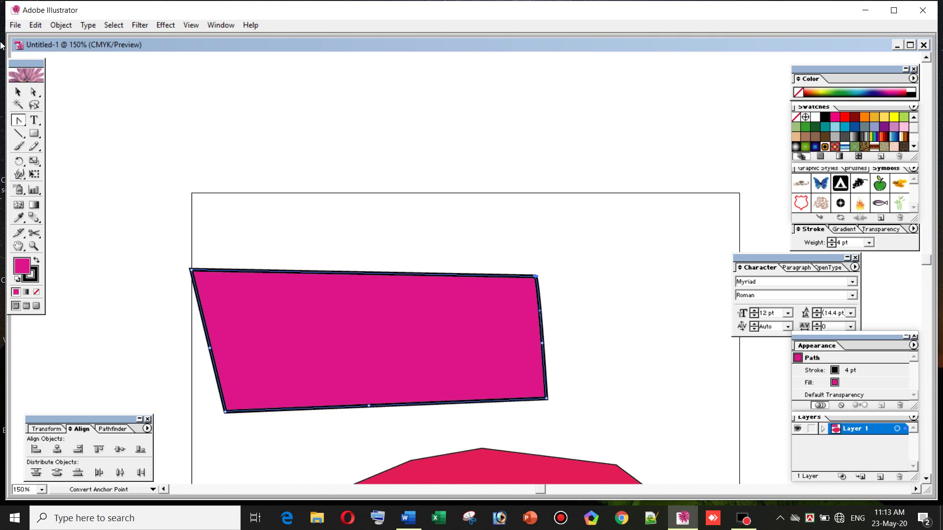
pyautogui.click(18, 92)
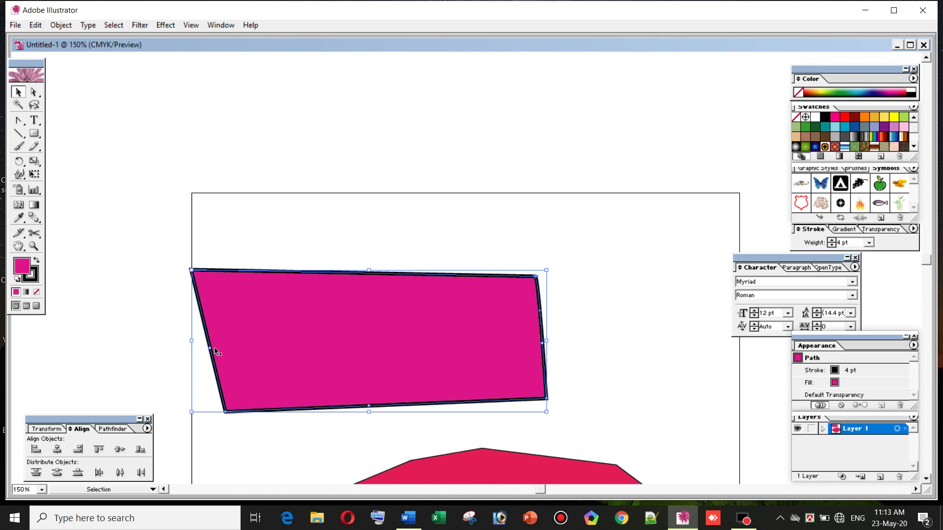
pyautogui.click(23, 123)
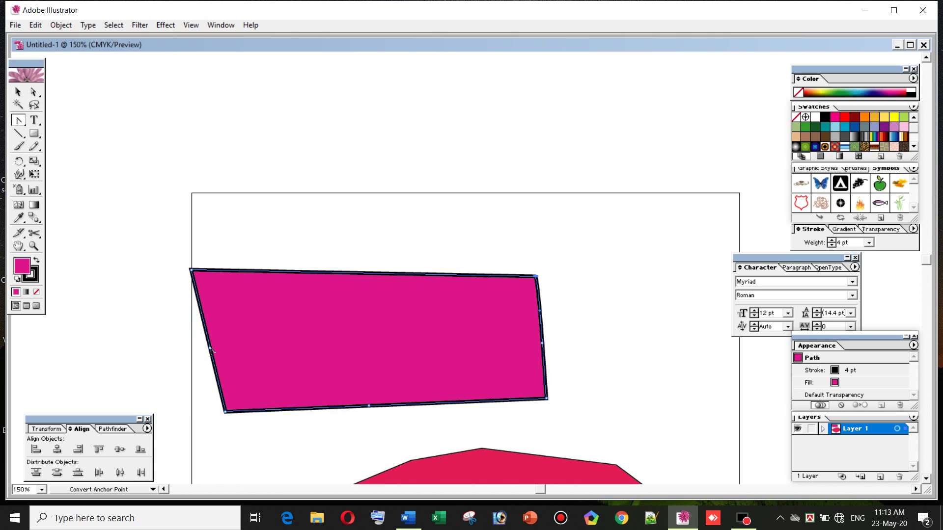
pyautogui.moveTo(211, 351); pyautogui.dragTo(233, 315)
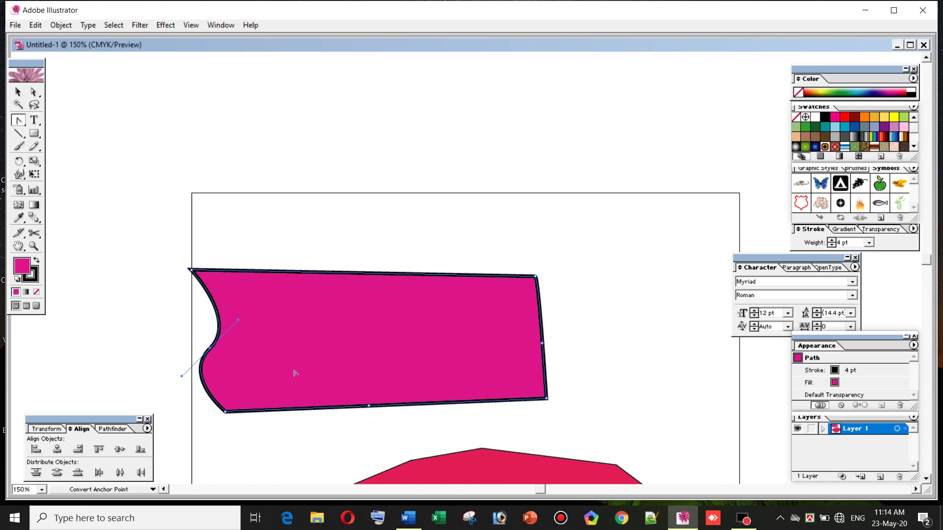
pyautogui.click(213, 351)
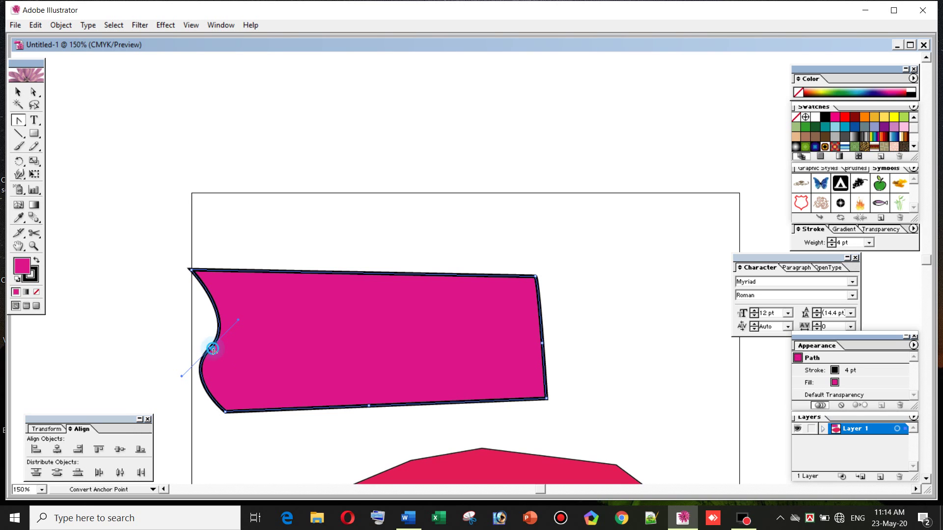
pyautogui.click(489, 294)
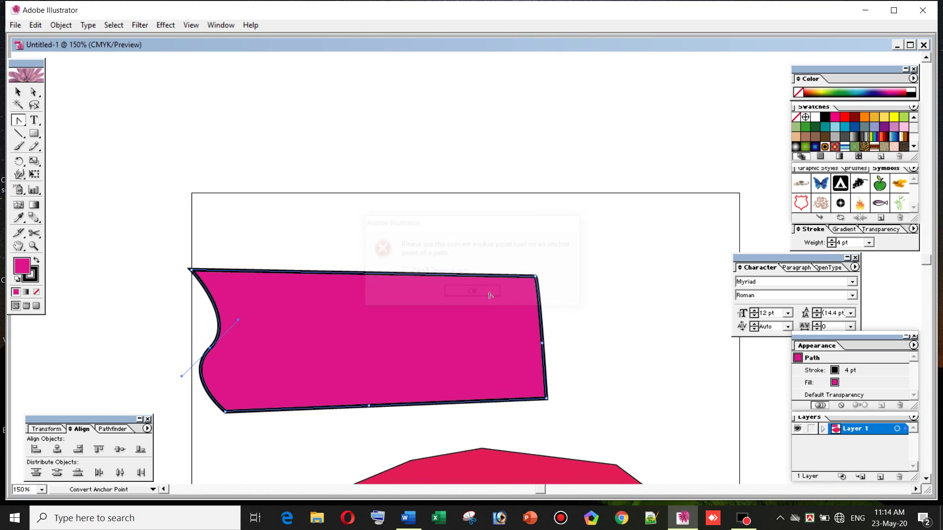
pyautogui.click(25, 121)
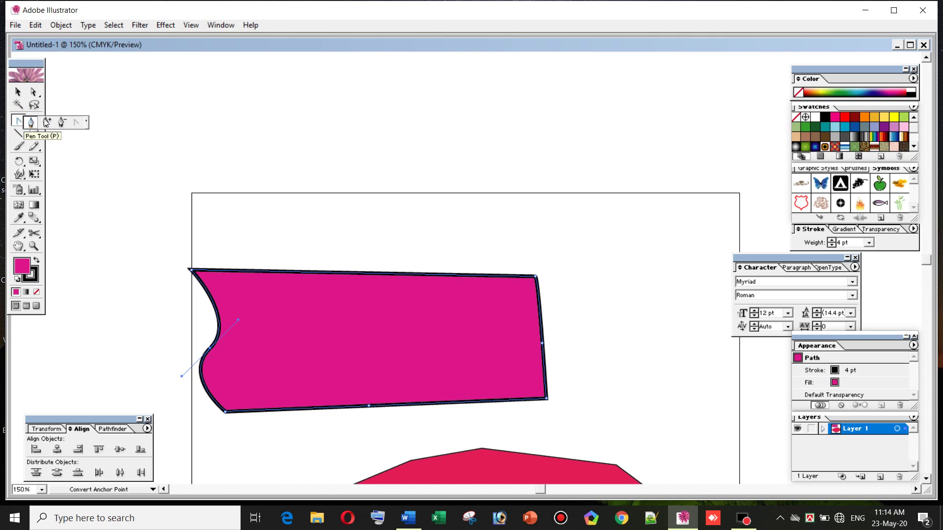
pyautogui.click(76, 122)
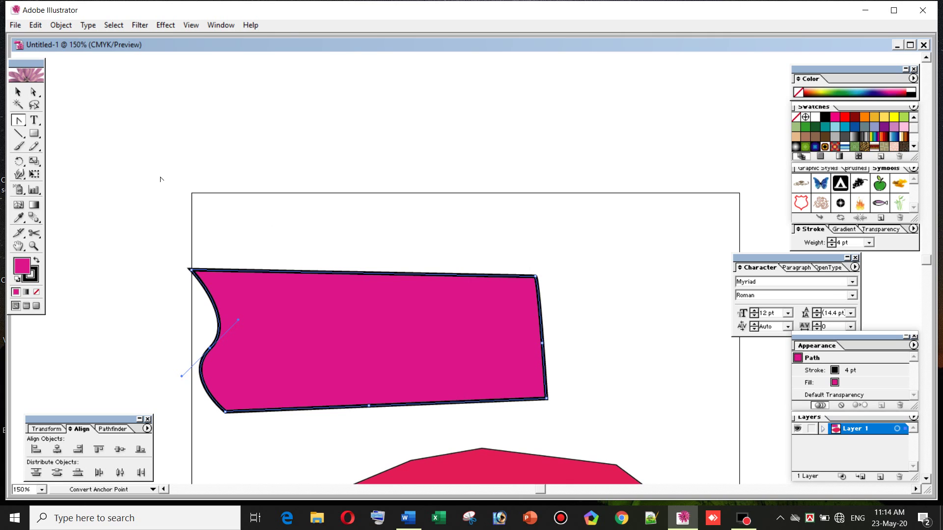
pyautogui.click(18, 92)
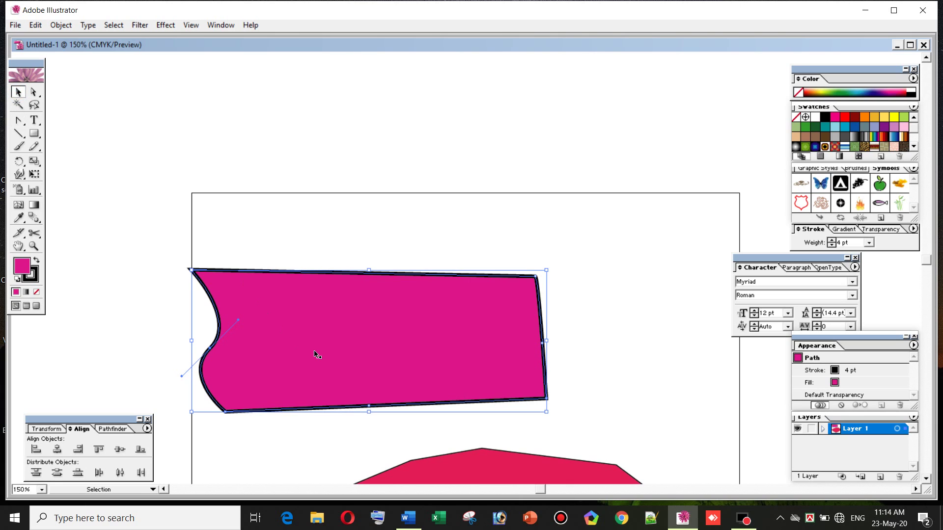
pyautogui.press('-')
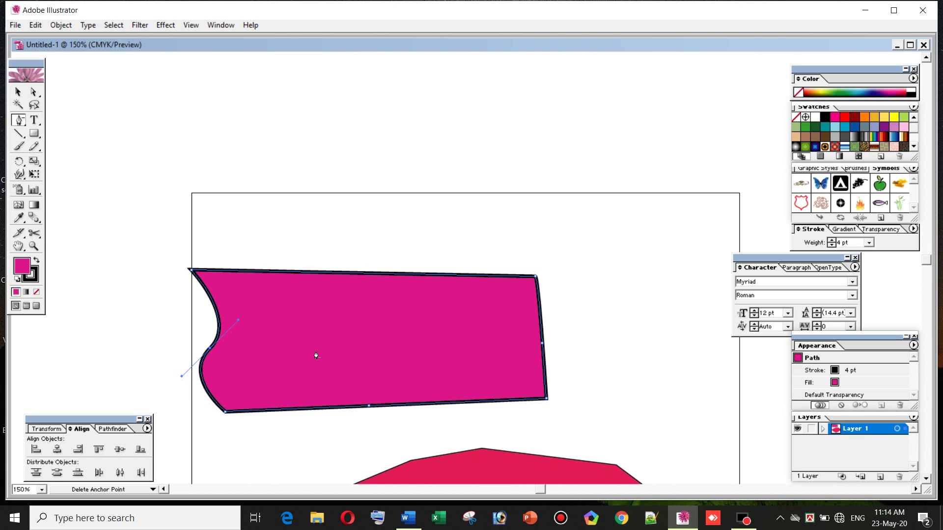
# Undo the curve on the shape's left edge and delete the whole magenta shape.
pyautogui.click(18, 92)
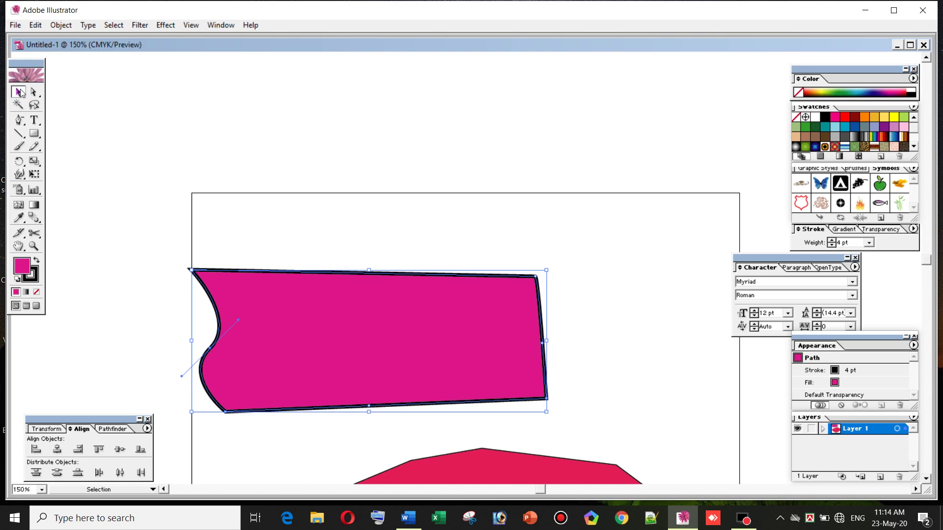
pyautogui.hotkey('ctrl', 'z')
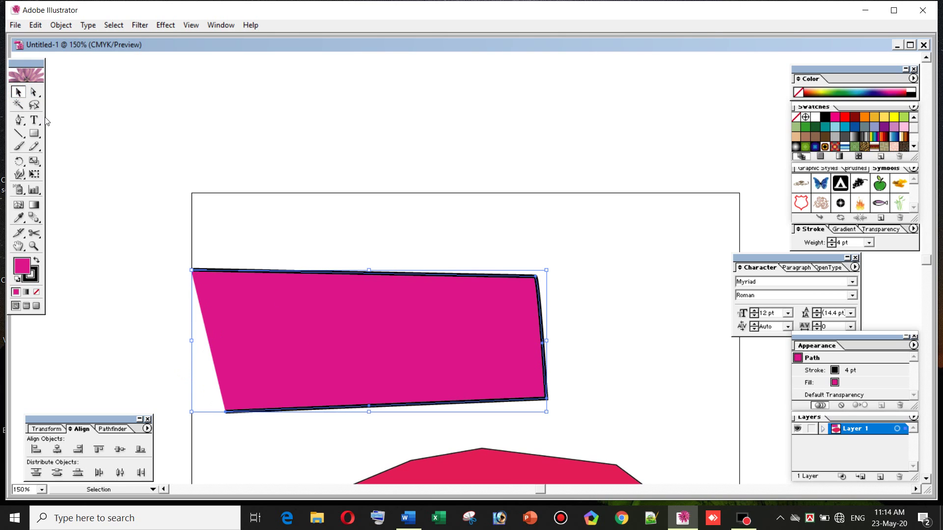
pyautogui.press('Delete')
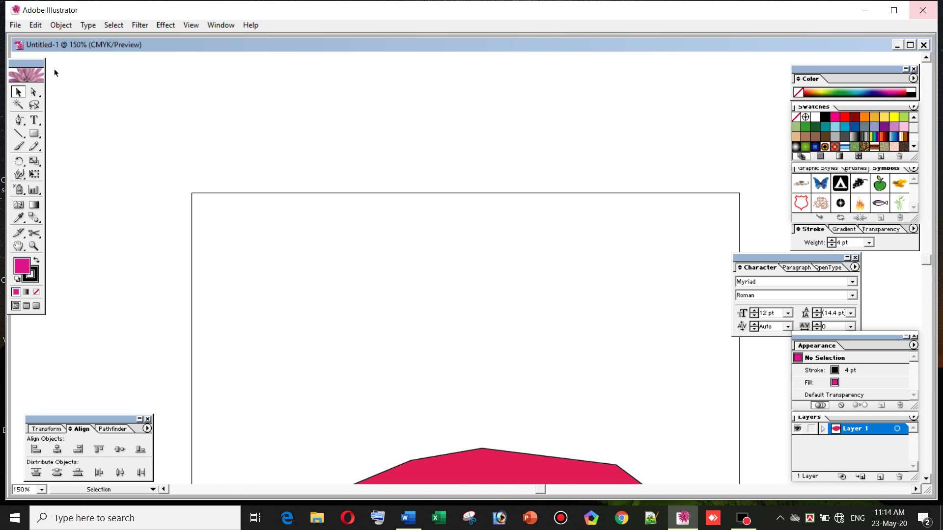
# Draw a closed four-cornered rectangle near the artboard's upper-left corner with the Pen tool, constraining its top, right and bottom edges straight.
pyautogui.click(18, 121)
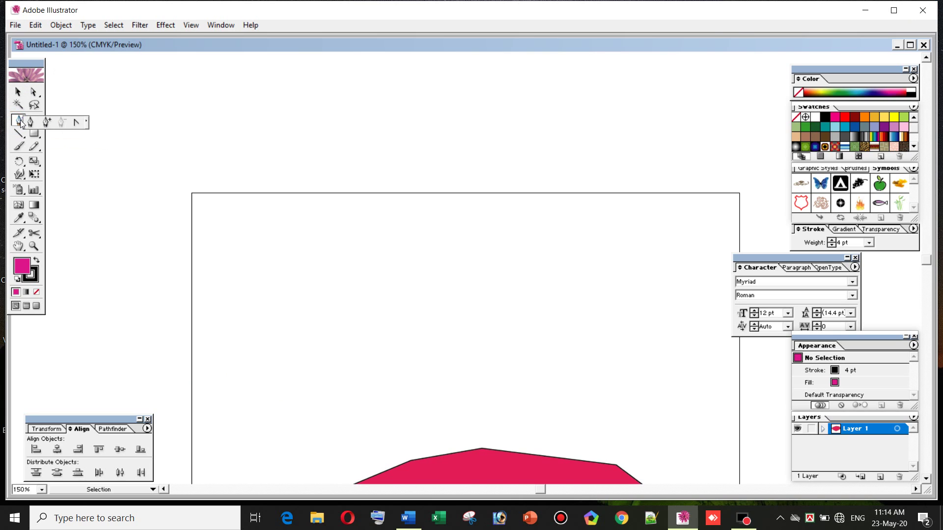
pyautogui.click(30, 121)
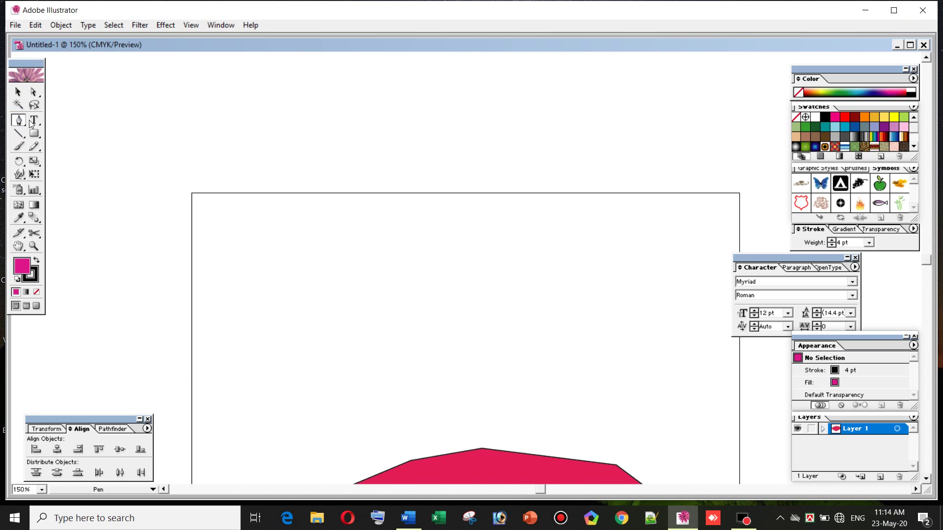
pyautogui.click(200, 229)
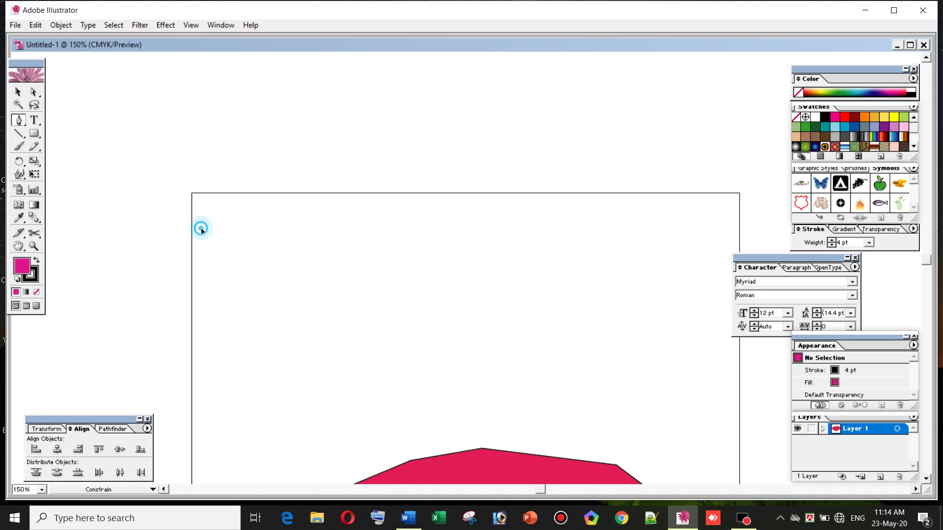
pyautogui.keyDown('shift'); pyautogui.click(501, 233); pyautogui.keyUp('shift')
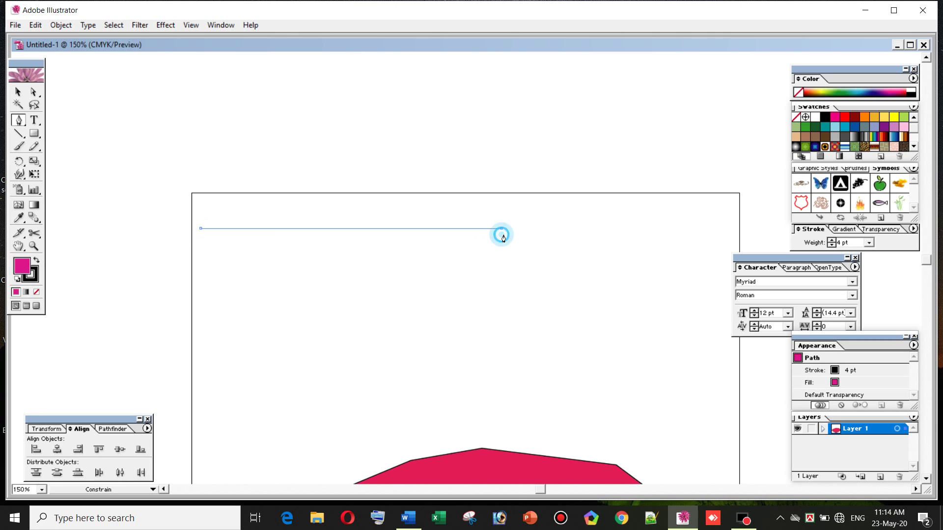
pyautogui.keyDown('shift'); pyautogui.click(501, 373); pyautogui.keyUp('shift')
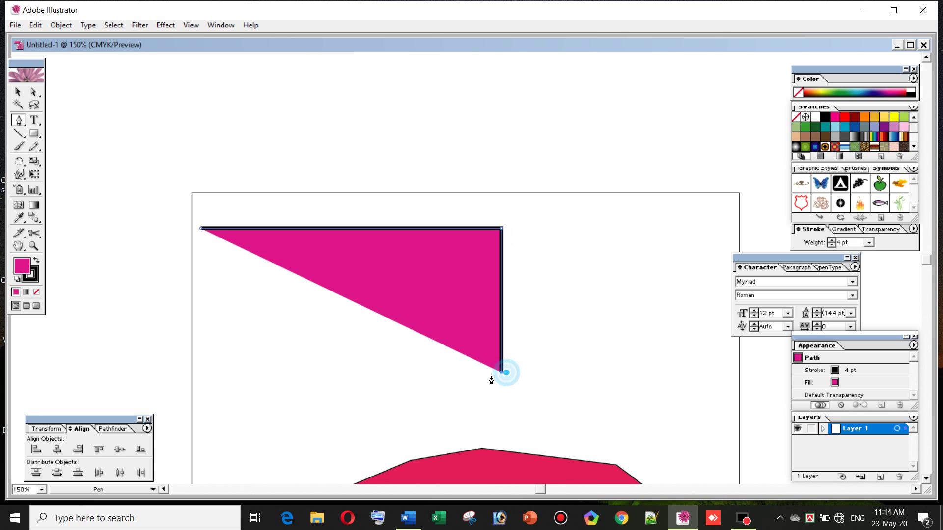
pyautogui.keyDown('shift'); pyautogui.click(204, 373); pyautogui.keyUp('shift')
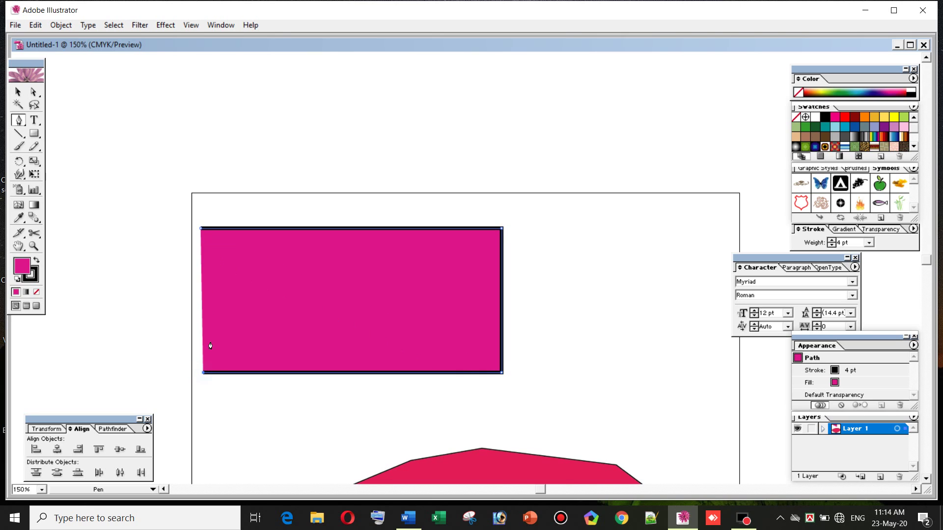
pyautogui.click(200, 228)
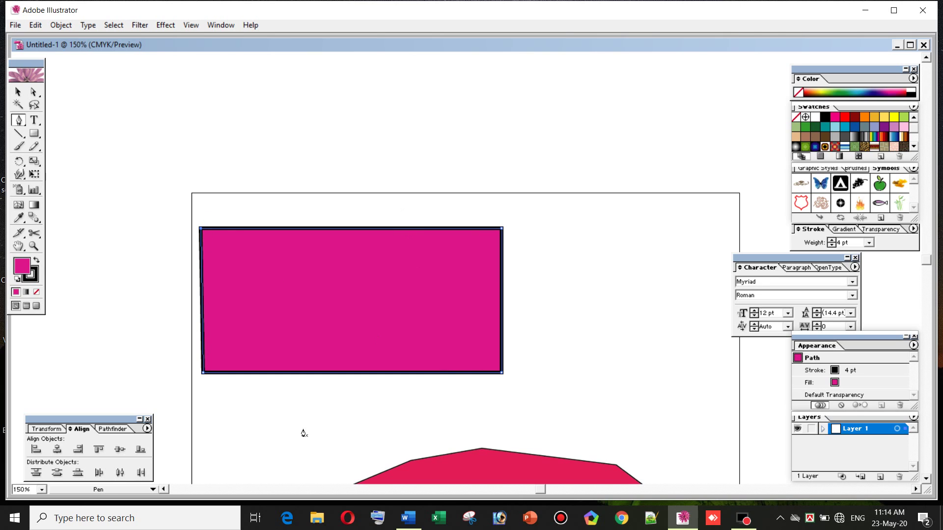
# Add anchor points to the rectangle's path: two on the top edge, one on the right, three on the bottom and one on the left.
pyautogui.moveTo(19, 123); pyautogui.dragTo(47, 123)
pyautogui.click(299, 229)
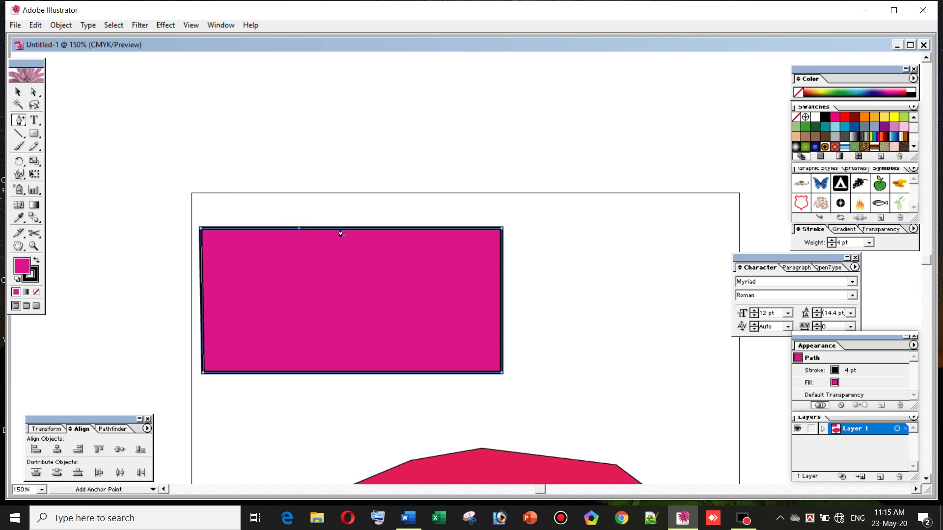
pyautogui.click(393, 229)
pyautogui.click(501, 297)
pyautogui.click(419, 373)
pyautogui.click(345, 374)
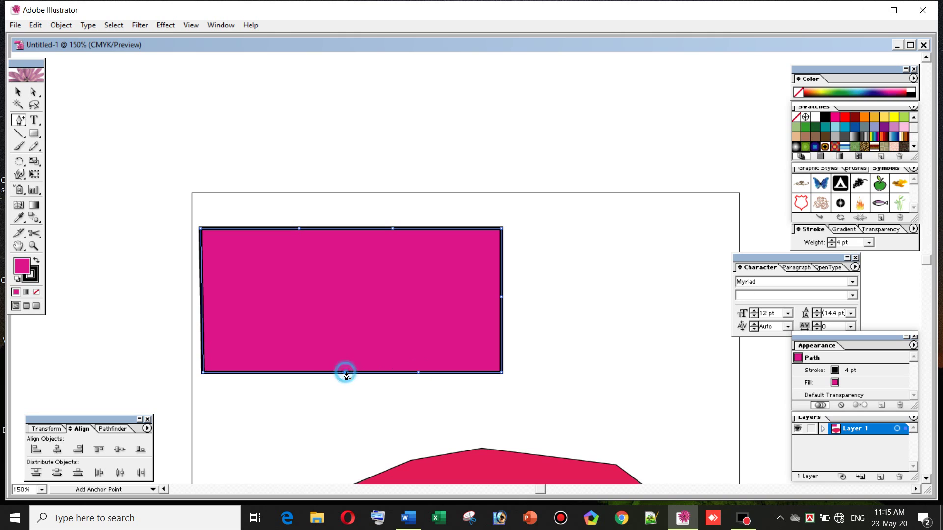
pyautogui.click(279, 373)
pyautogui.click(202, 299)
# Notch the rectangle with the Direct Selection tool, moving the top edge's left added point down and the right edge's added point inward.
pyautogui.click(33, 92)
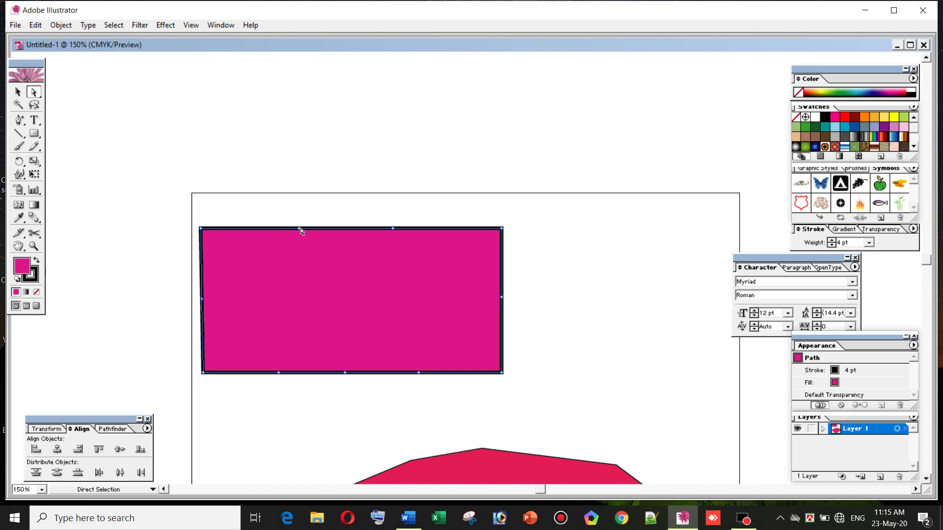
pyautogui.moveTo(300, 230); pyautogui.dragTo(299, 269)
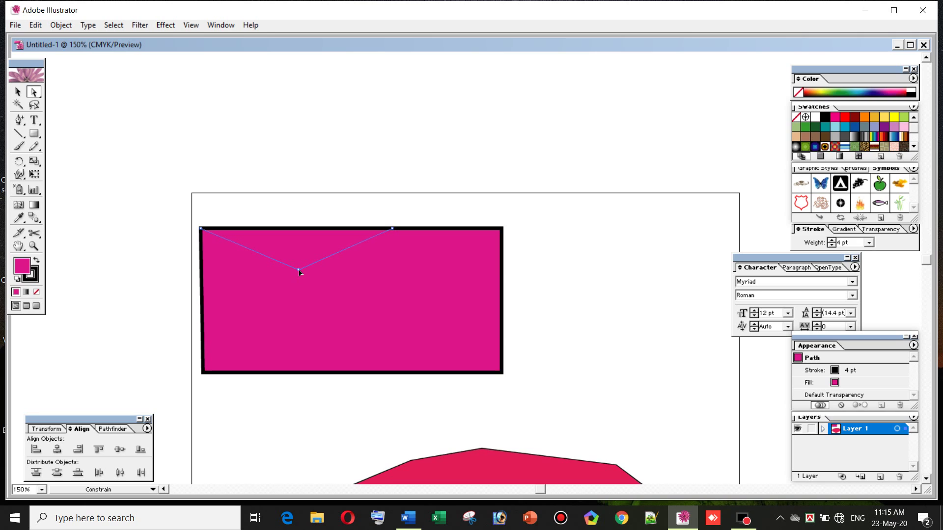
pyautogui.moveTo(299, 272); pyautogui.dragTo(300, 272)
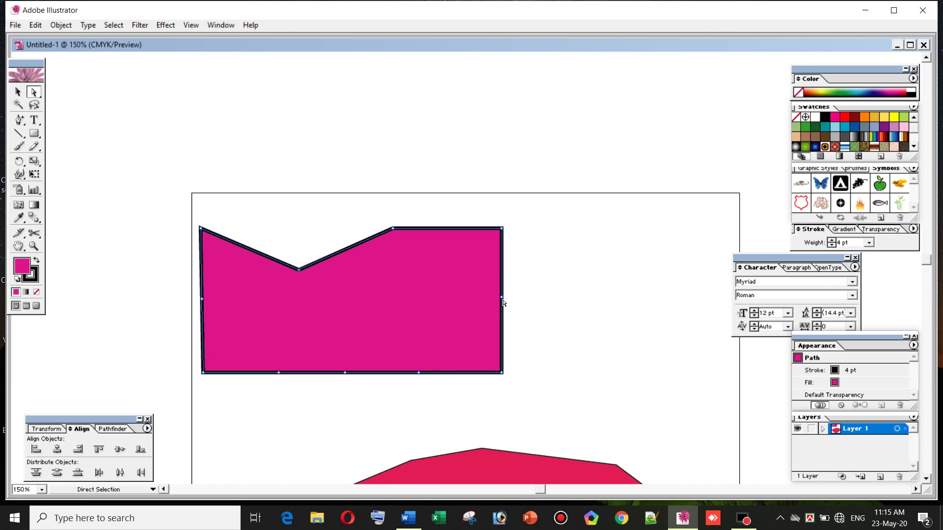
pyautogui.moveTo(502, 298); pyautogui.dragTo(448, 300)
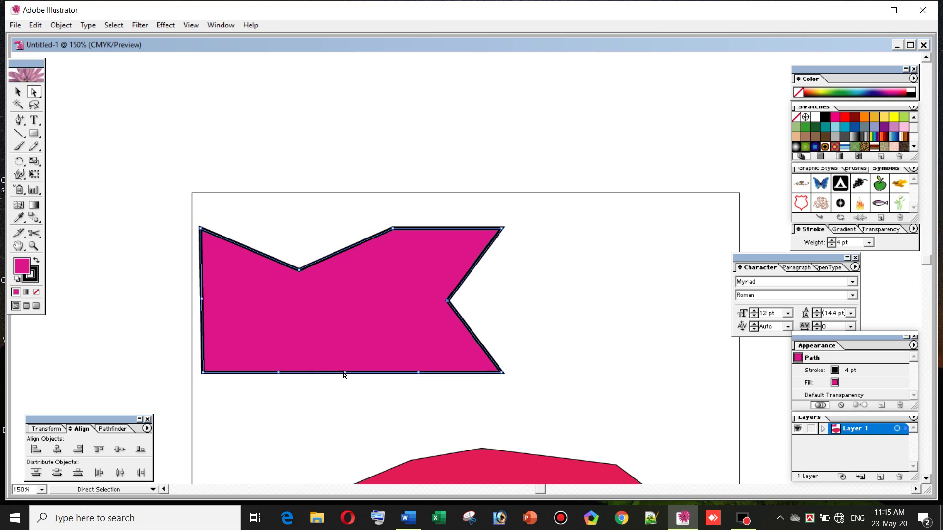
# Make the bottom edge wavy by pulling handles up-left from its right and left added points with the Convert Anchor Point tool.
pyautogui.click(22, 121)
pyautogui.moveTo(21, 121); pyautogui.dragTo(78, 126)
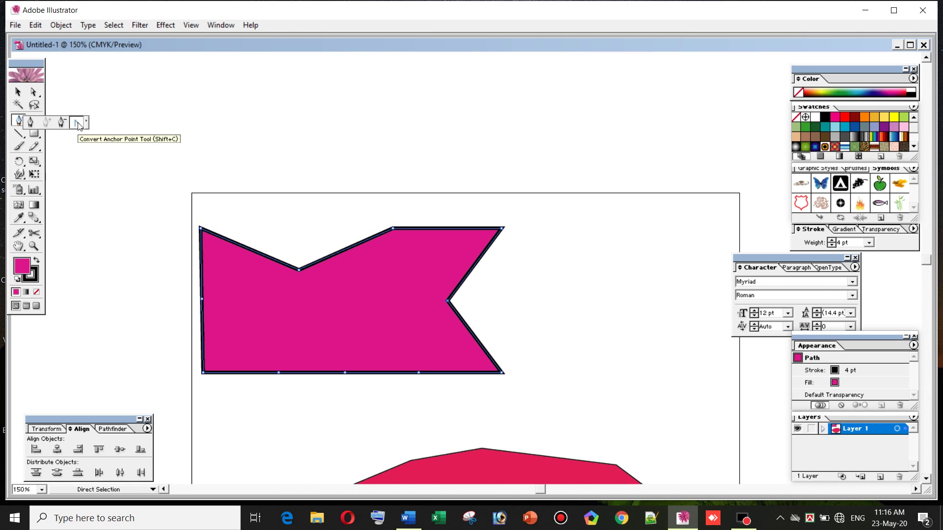
pyautogui.moveTo(78, 125); pyautogui.dragTo(78, 126)
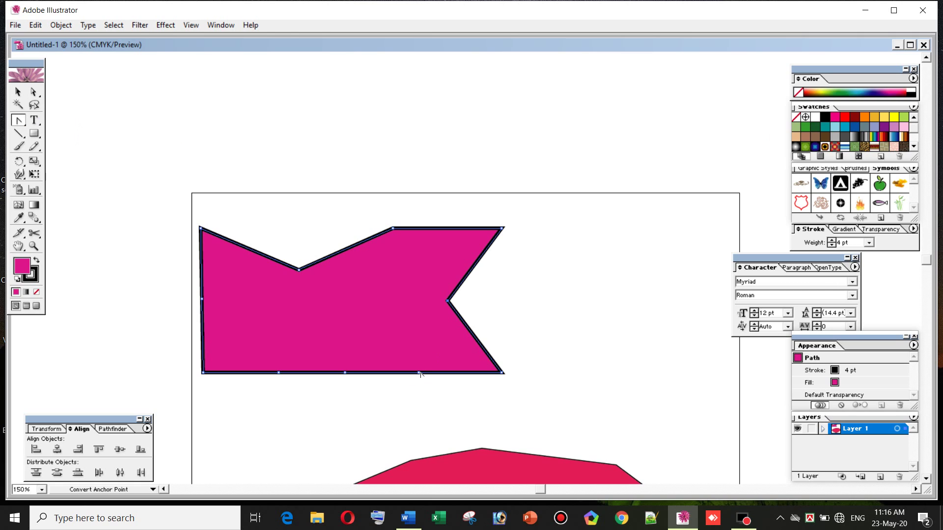
pyautogui.moveTo(418, 373); pyautogui.dragTo(394, 335)
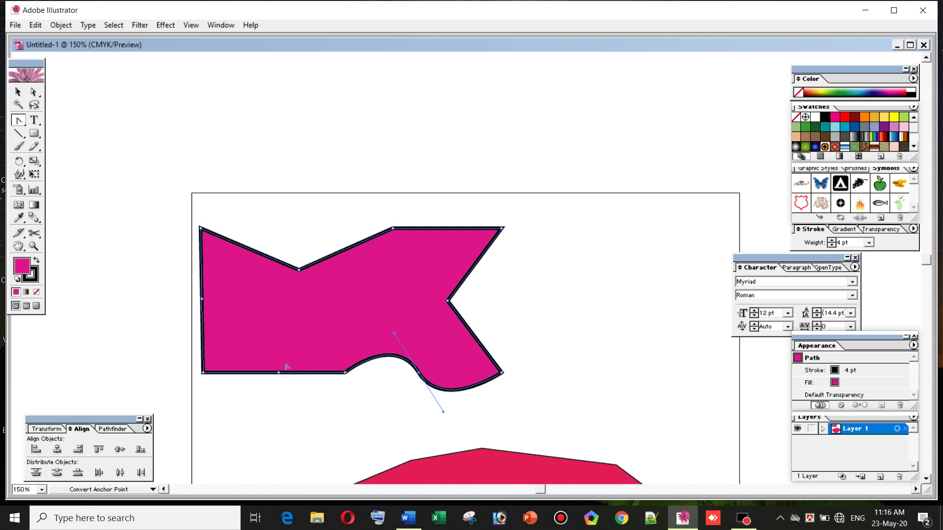
pyautogui.moveTo(279, 374); pyautogui.dragTo(258, 343)
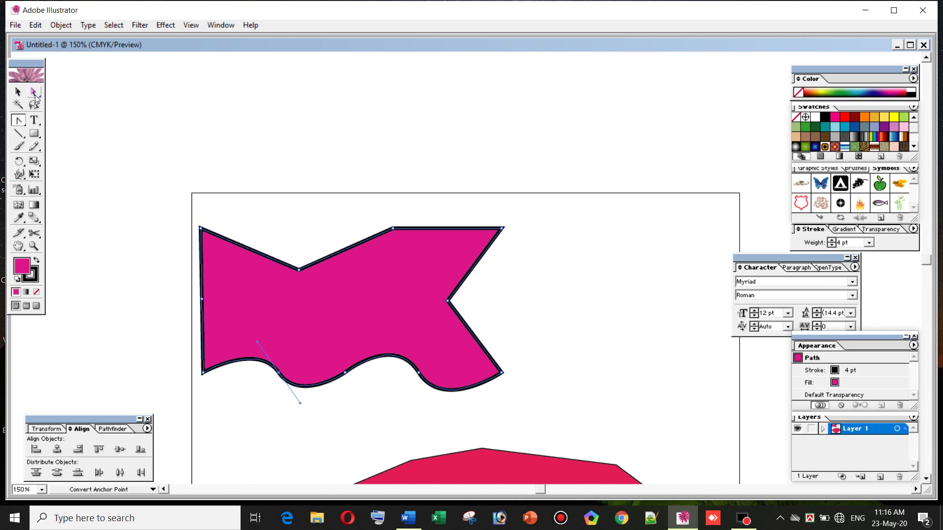
# Delete the top and right notch points and the two curved points of the bottom edge with the Delete Anchor Point tool.
pyautogui.click(23, 123)
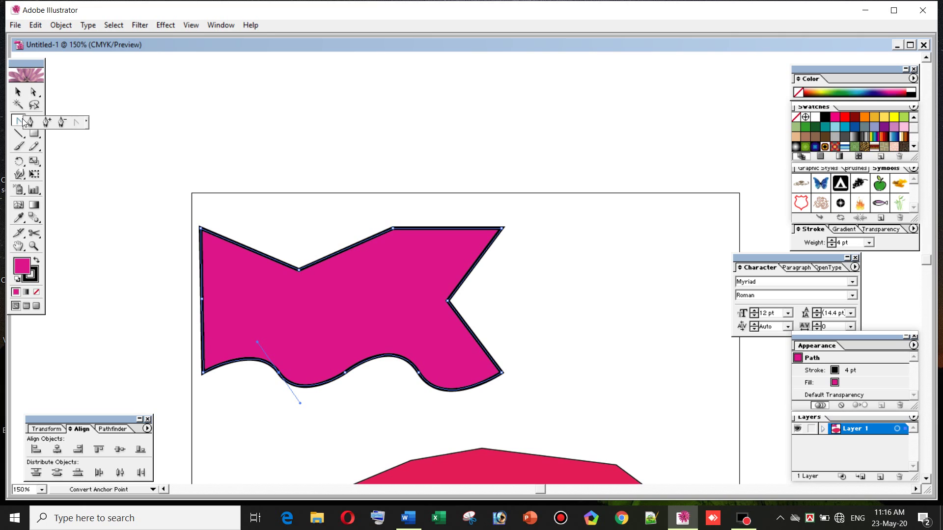
pyautogui.moveTo(22, 122); pyautogui.dragTo(61, 127)
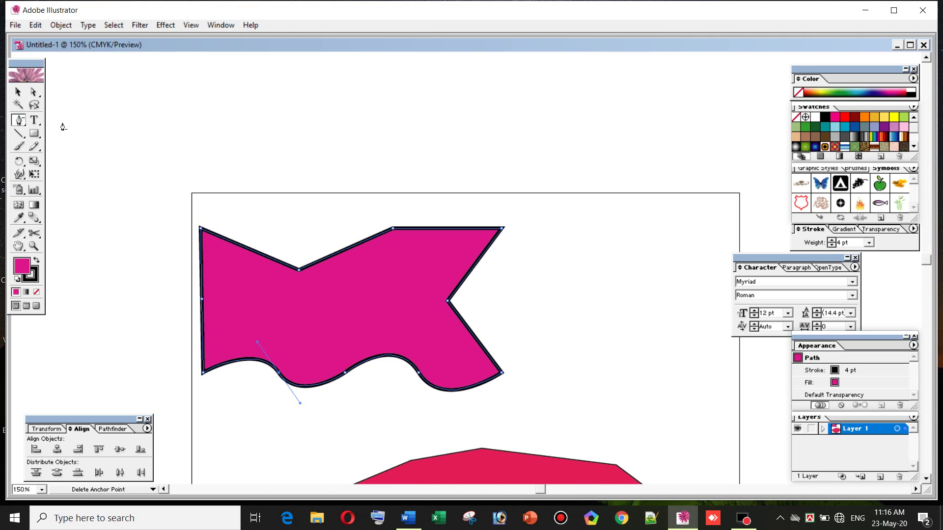
pyautogui.click(299, 271)
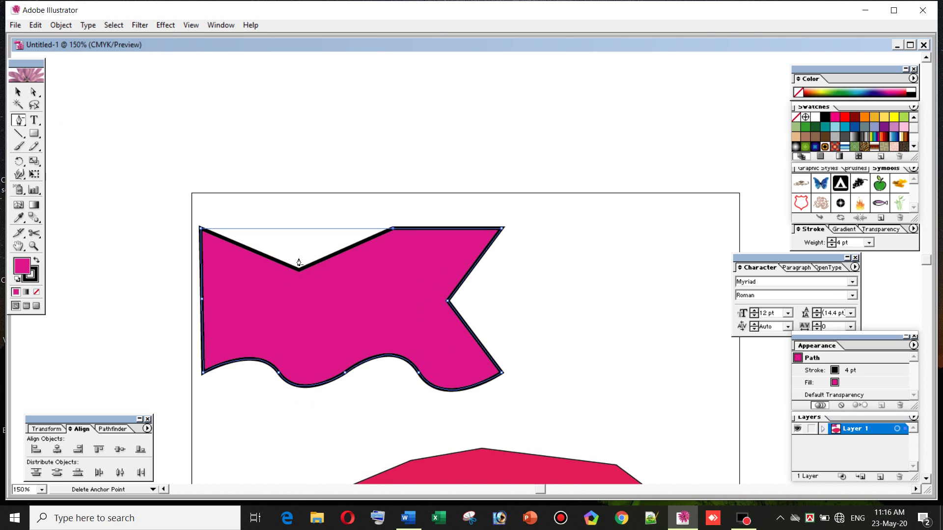
pyautogui.click(448, 301)
pyautogui.click(472, 292)
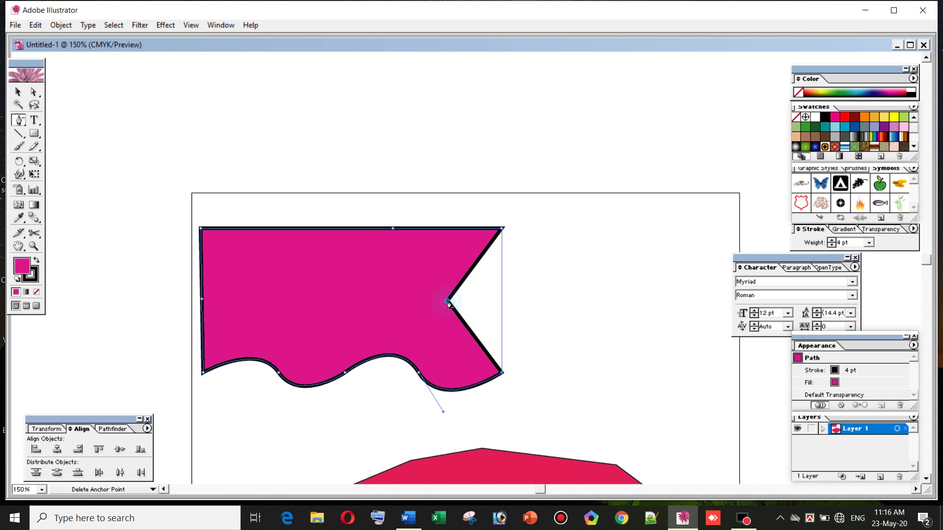
pyautogui.click(449, 302)
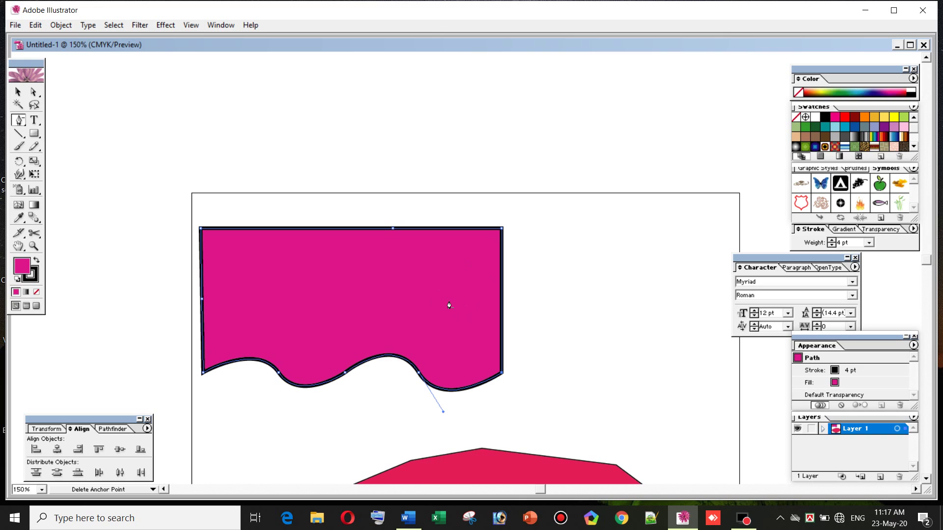
pyautogui.click(418, 374)
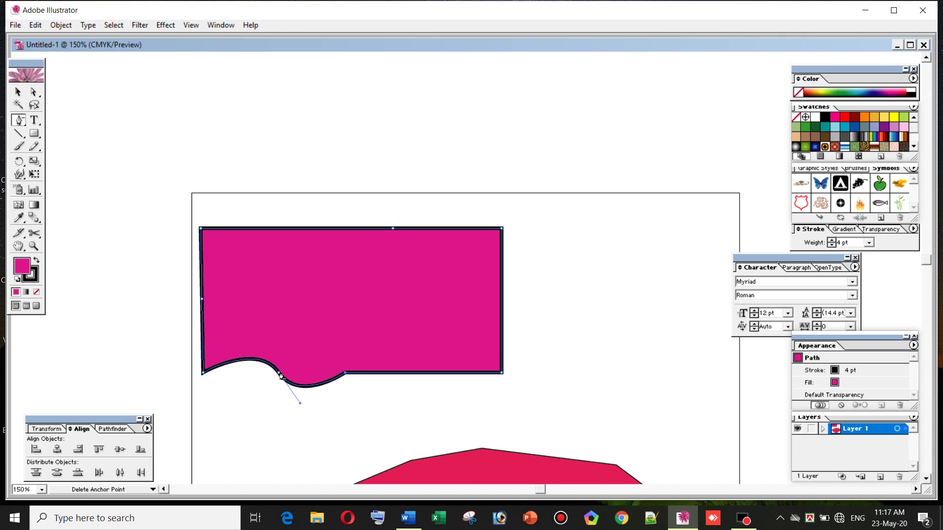
pyautogui.click(281, 376)
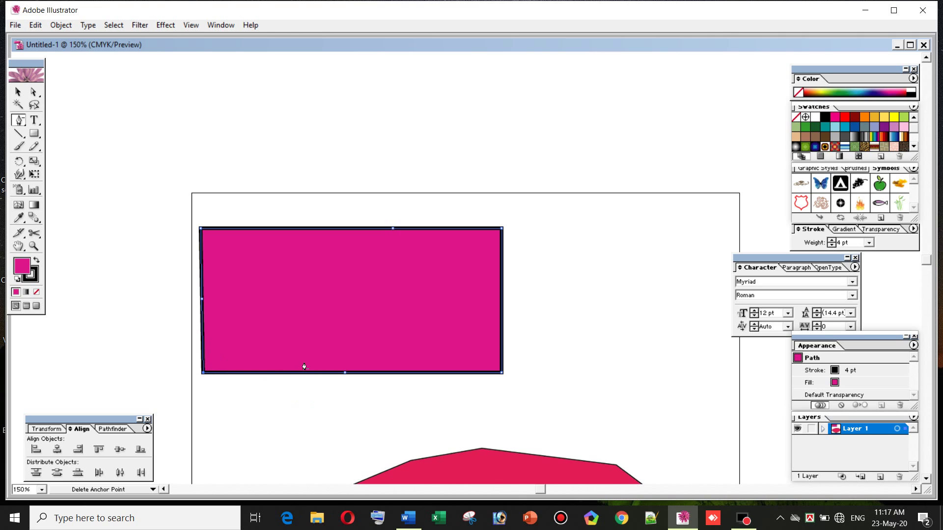